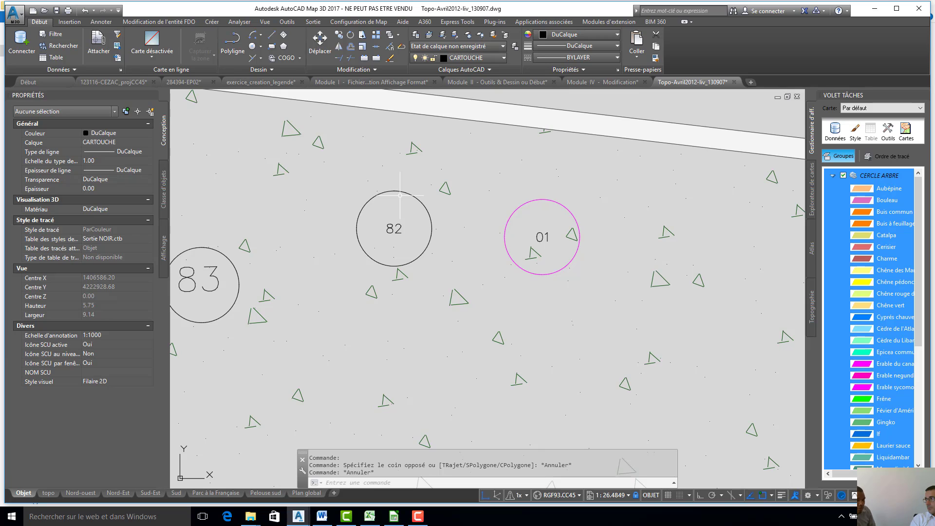
- Start a map export to the existing ESRI Shapefile arbes_test in the revision_table_donnees folder
{"action": "right_click", "coordinate": [550, 298]}
{"action": "key", "text": "Escape"}
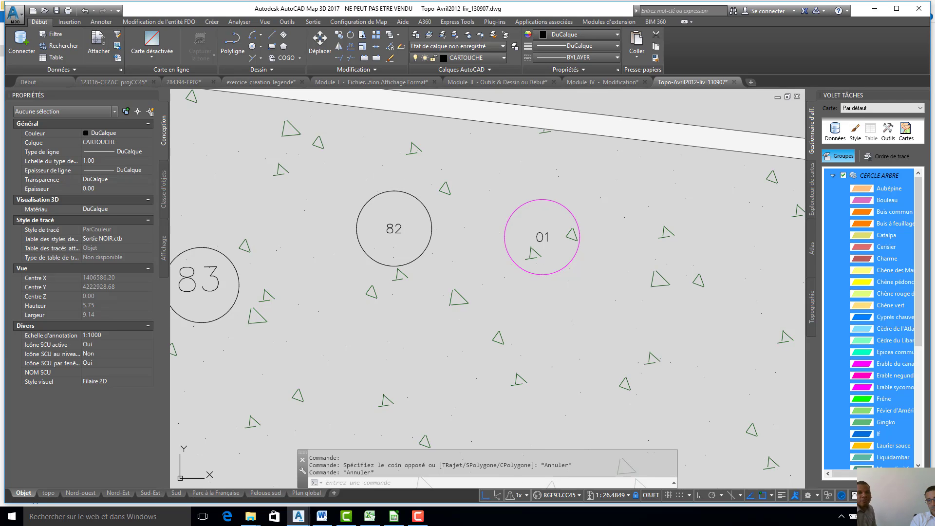
{"action": "left_click", "coordinate": [404, 208]}
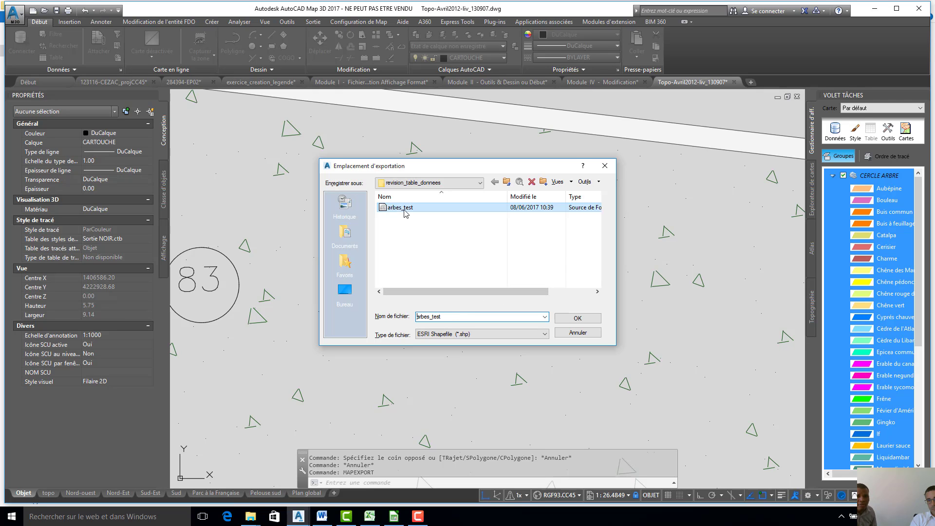
{"action": "left_click", "coordinate": [591, 321]}
{"action": "left_click", "coordinate": [501, 282]}
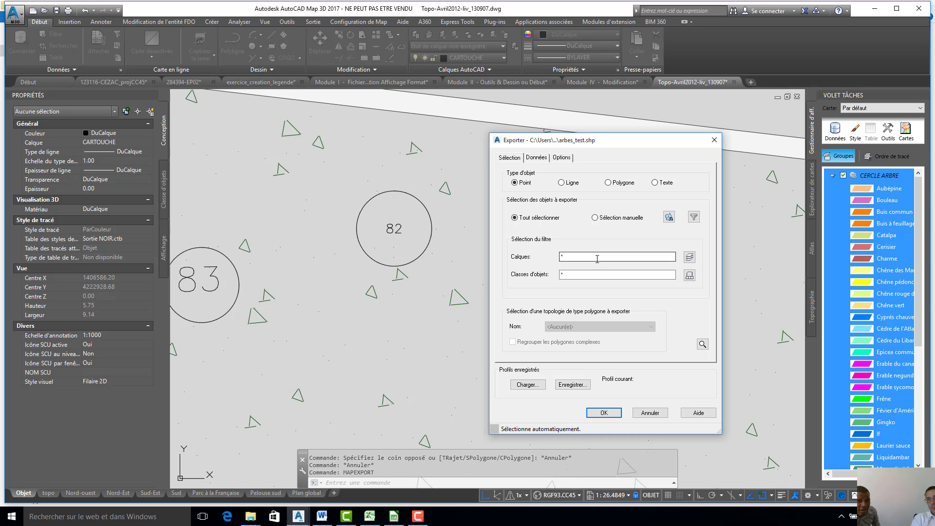
- View the quick selection criteria and the layer filter available for choosing the objects to export
{"action": "left_click", "coordinate": [694, 217]}
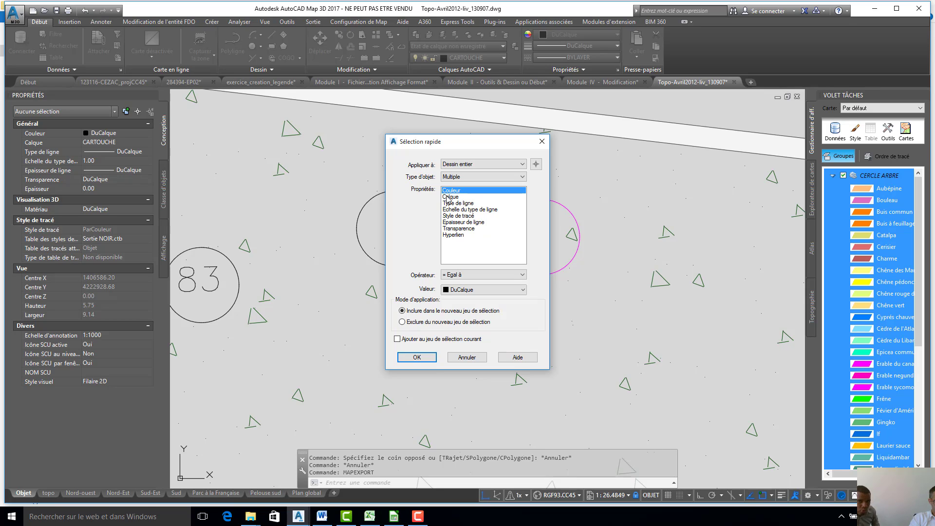
{"action": "left_click", "coordinate": [542, 141]}
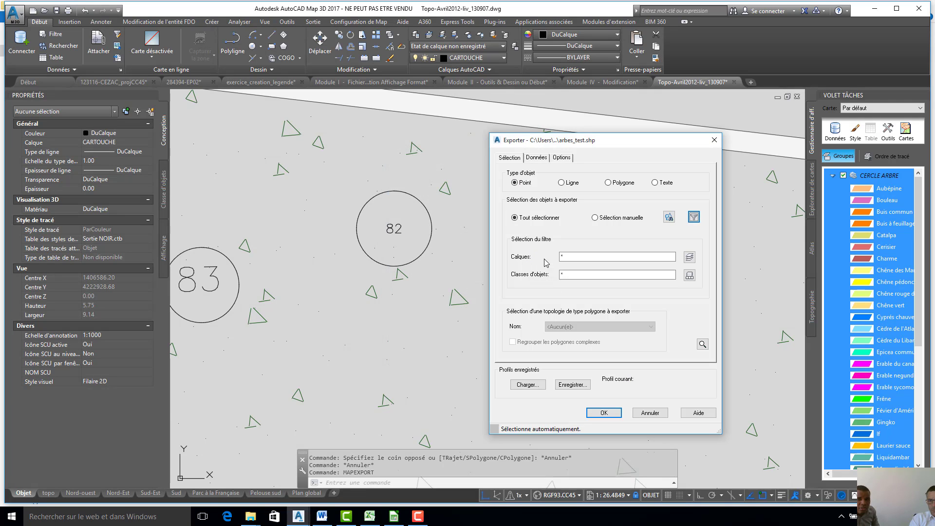
{"action": "left_click", "coordinate": [588, 257]}
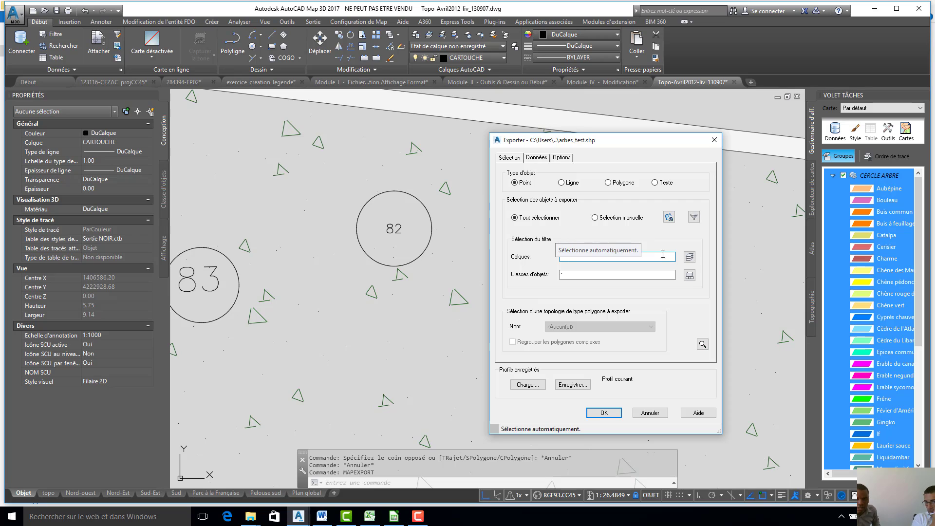
{"action": "left_click_drag", "start_coordinate": [598, 137], "coordinate": [540, 124]}
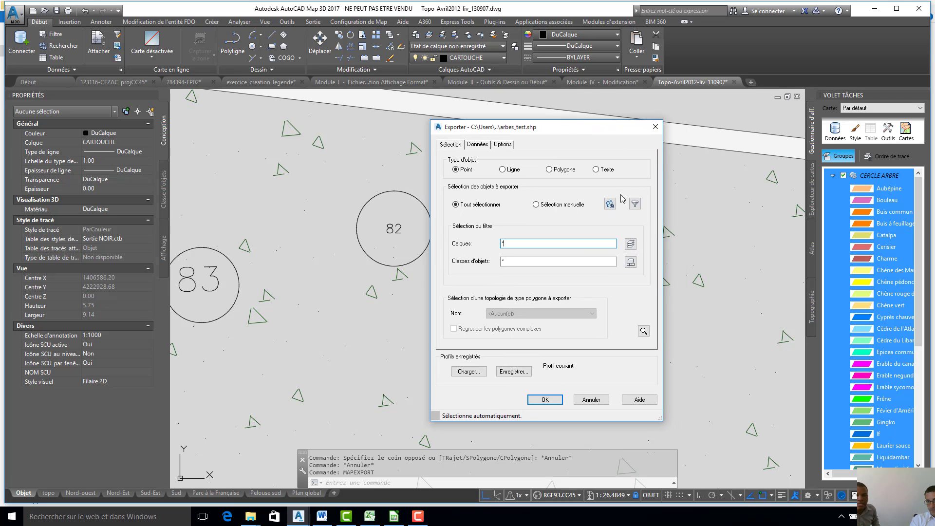
- Examine the drawing's layers in the export's layer filter list, and cancel the export
{"action": "left_click", "coordinate": [631, 244]}
{"action": "left_click", "coordinate": [475, 284]}
{"action": "scroll", "coordinate": [474, 283], "scroll_direction": "down", "scroll_amount": 1}
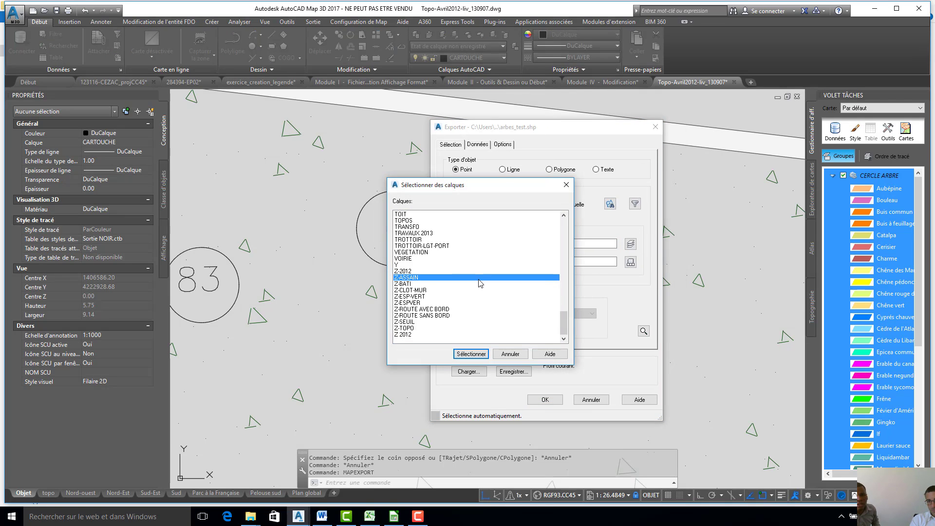
{"action": "scroll", "coordinate": [427, 313], "scroll_direction": "up", "scroll_amount": 3}
{"action": "scroll", "coordinate": [431, 293], "scroll_direction": "down", "scroll_amount": 2}
{"action": "scroll", "coordinate": [431, 295], "scroll_direction": "down", "scroll_amount": 2}
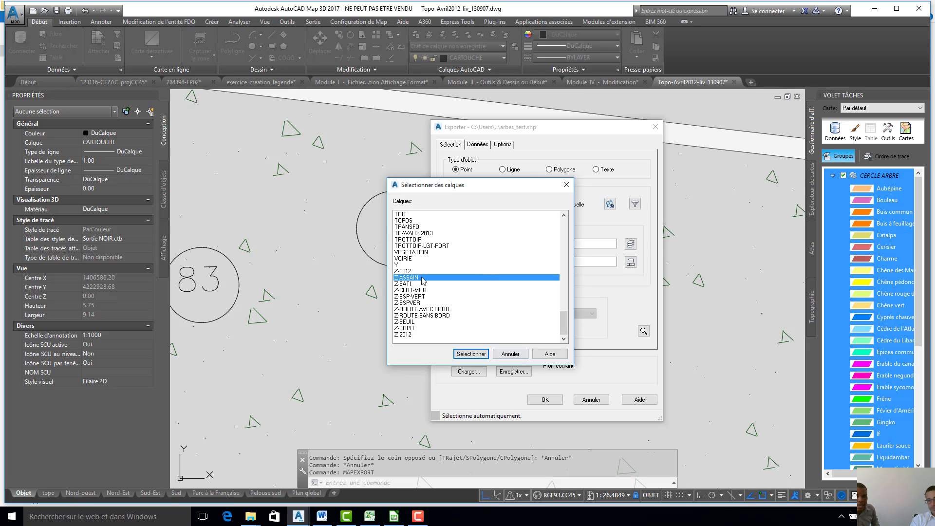
{"action": "scroll", "coordinate": [424, 223], "scroll_direction": "up", "scroll_amount": 12}
{"action": "scroll", "coordinate": [424, 223], "scroll_direction": "up", "scroll_amount": 15}
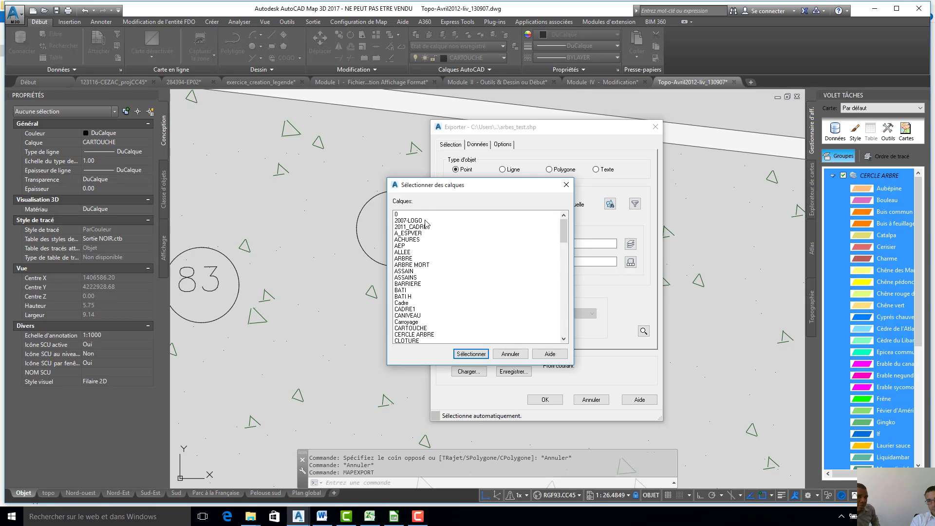
{"action": "left_click_drag", "start_coordinate": [566, 244], "coordinate": [568, 254]}
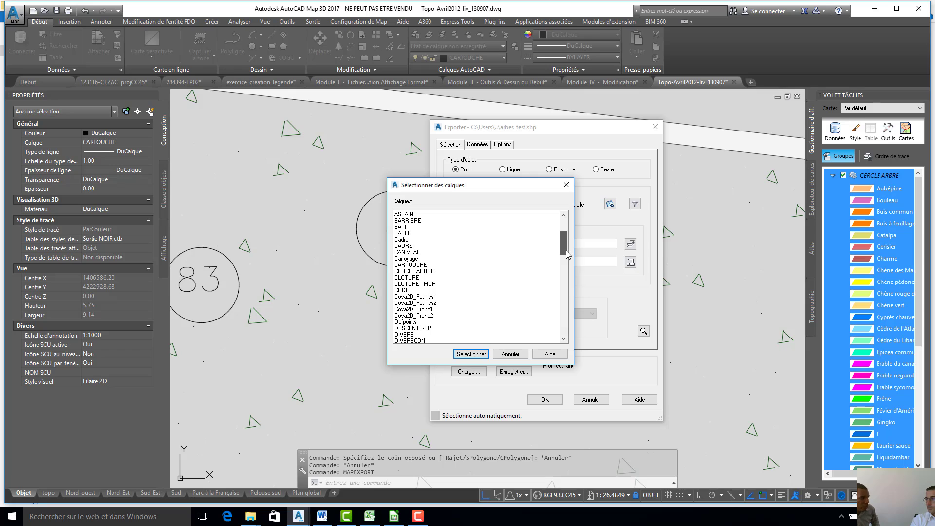
{"action": "scroll", "coordinate": [427, 249], "scroll_direction": "down", "scroll_amount": 8}
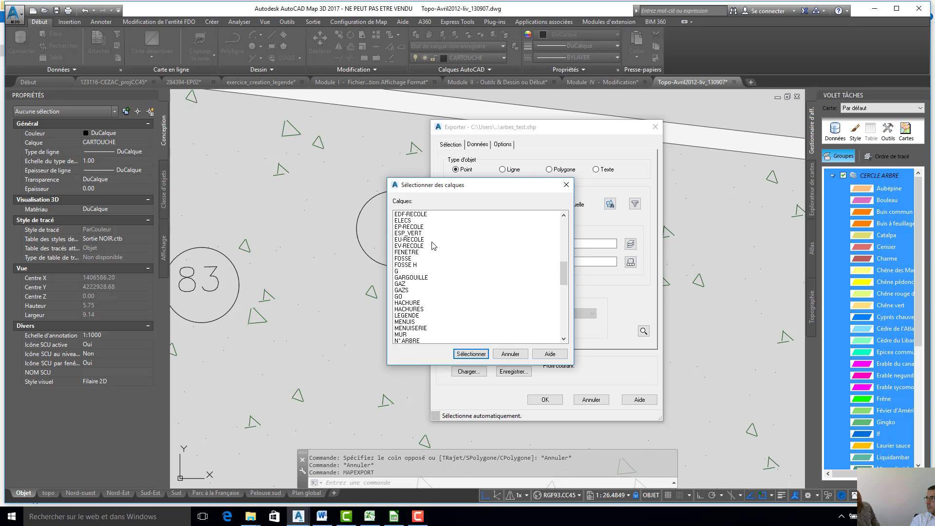
{"action": "left_click_drag", "start_coordinate": [560, 267], "coordinate": [525, 337]}
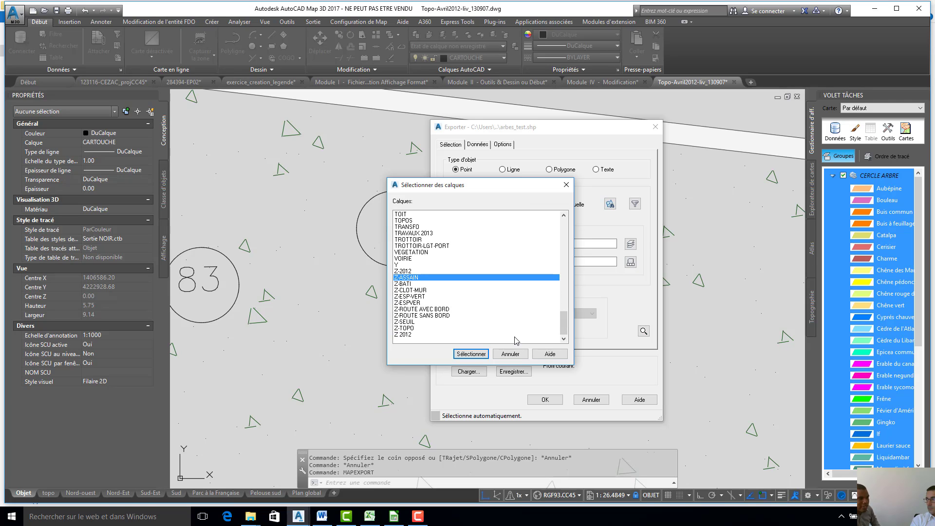
{"action": "left_click", "coordinate": [524, 355]}
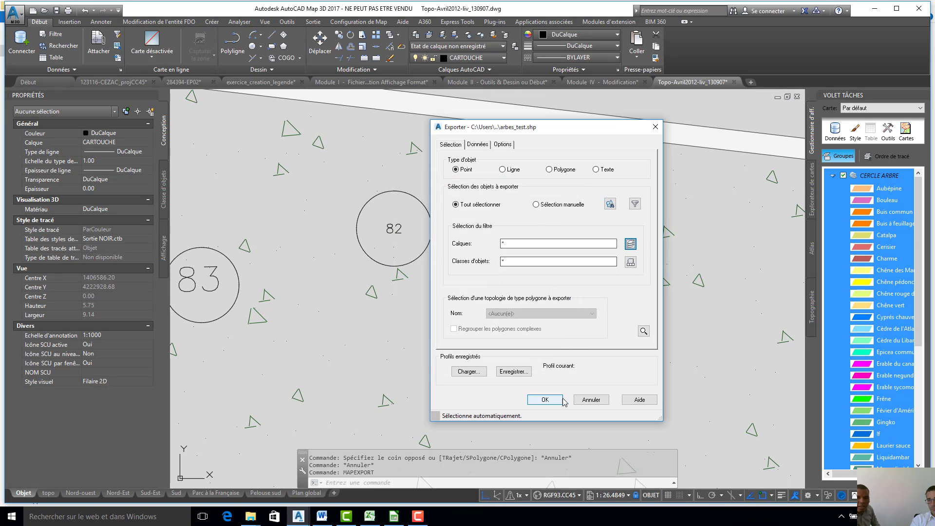
{"action": "left_click", "coordinate": [591, 399]}
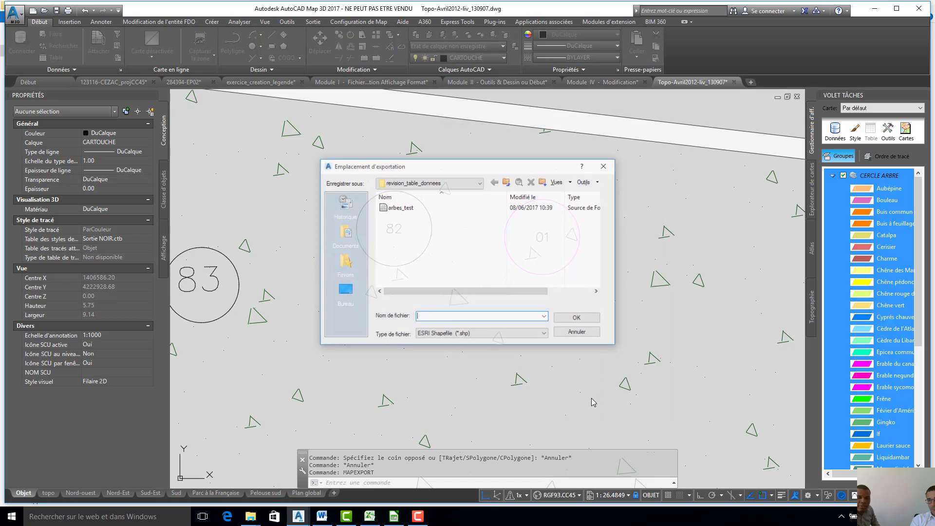
{"action": "left_click", "coordinate": [568, 336]}
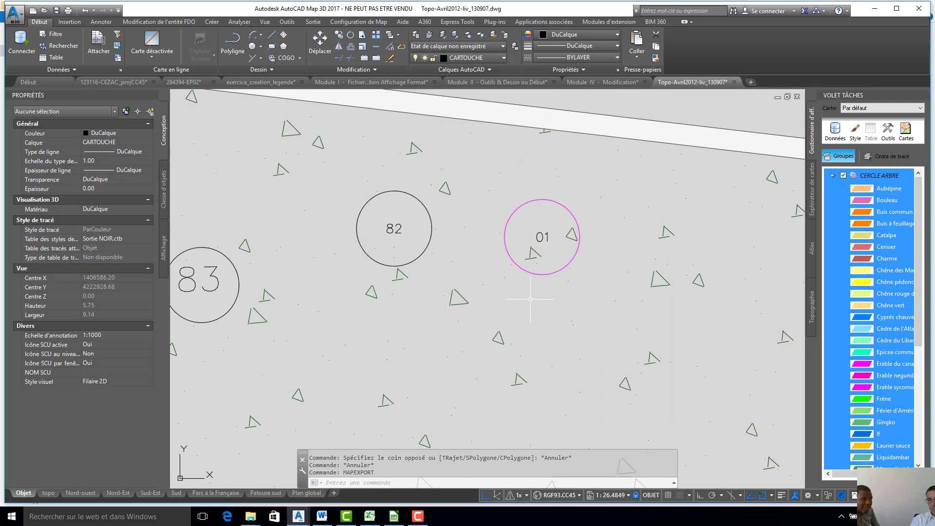
- Open the layer properties manager with the CALQUE command and add a new layer under its default name
{"action": "middle_click_drag", "start_coordinate": [470, 253], "coordinate": [456, 265]}
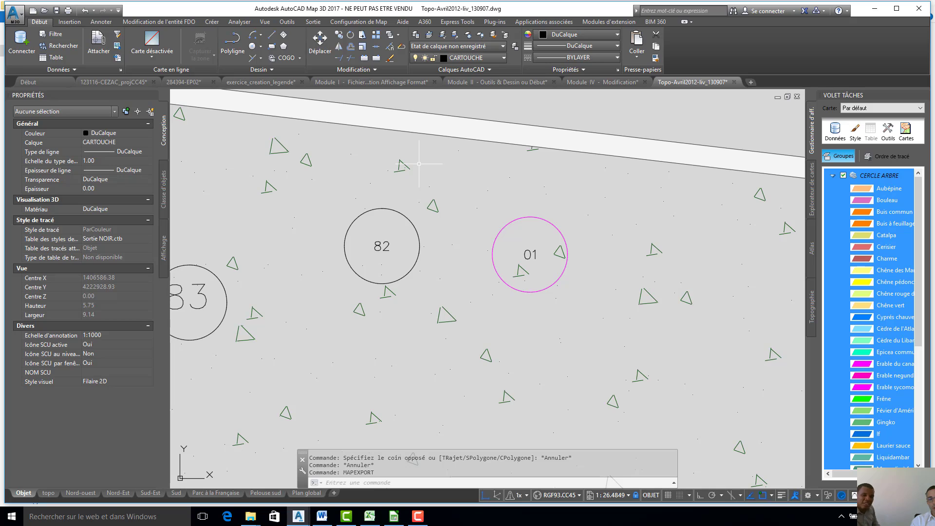
{"action": "type", "text": "ca"}
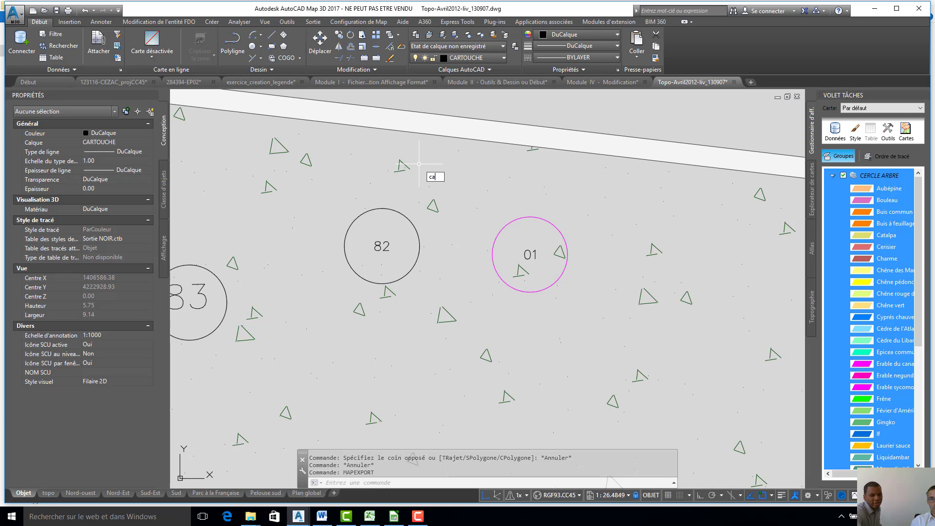
{"action": "type", "text": "lque"}
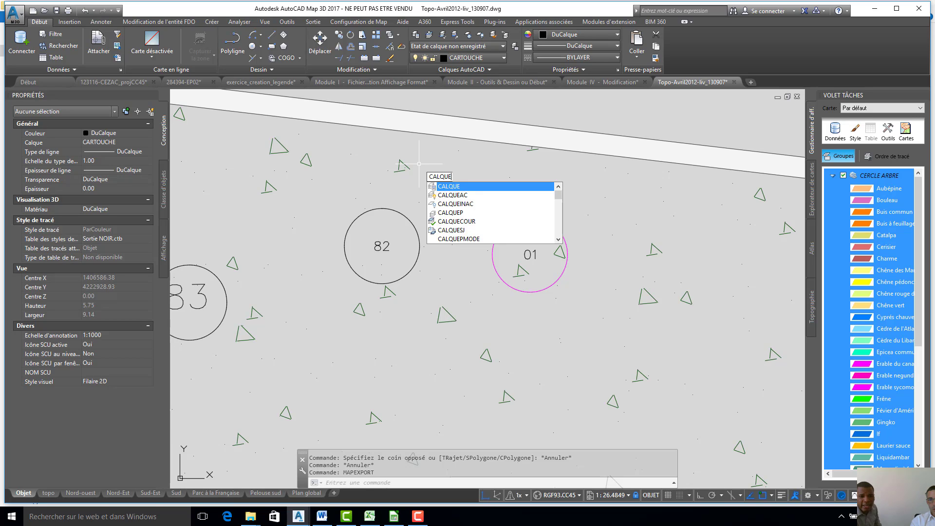
{"action": "type", "text": "n"}
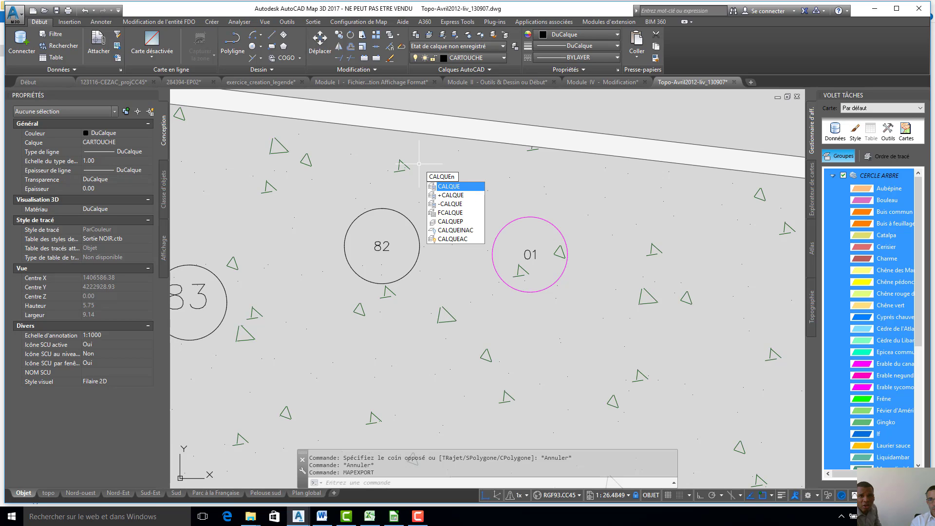
{"action": "key", "text": "BackSpace"}
{"action": "key", "text": "Return"}
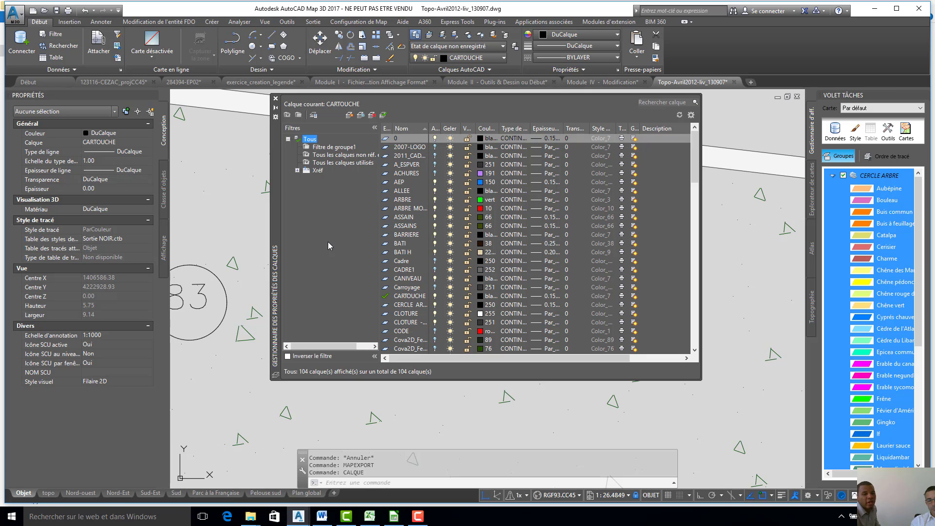
{"action": "key", "text": "alt+n"}
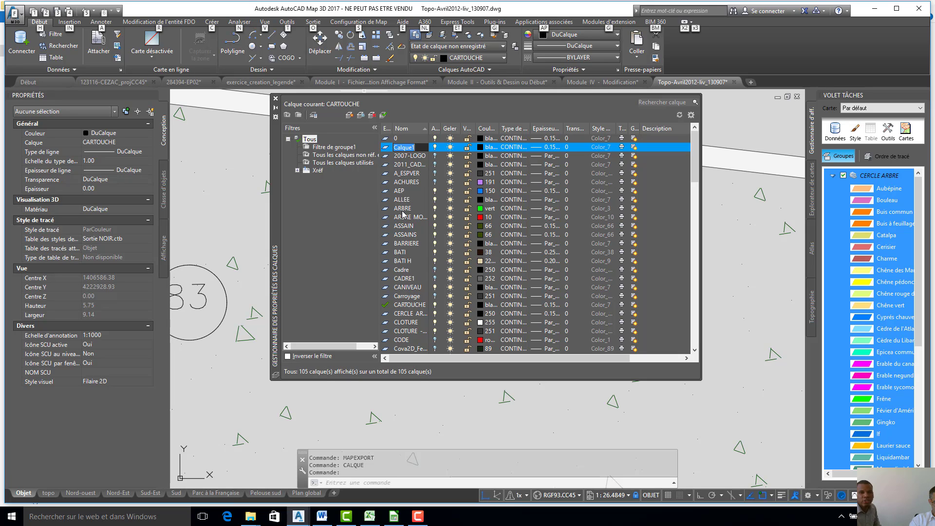
{"action": "key", "text": "ctrl+n"}
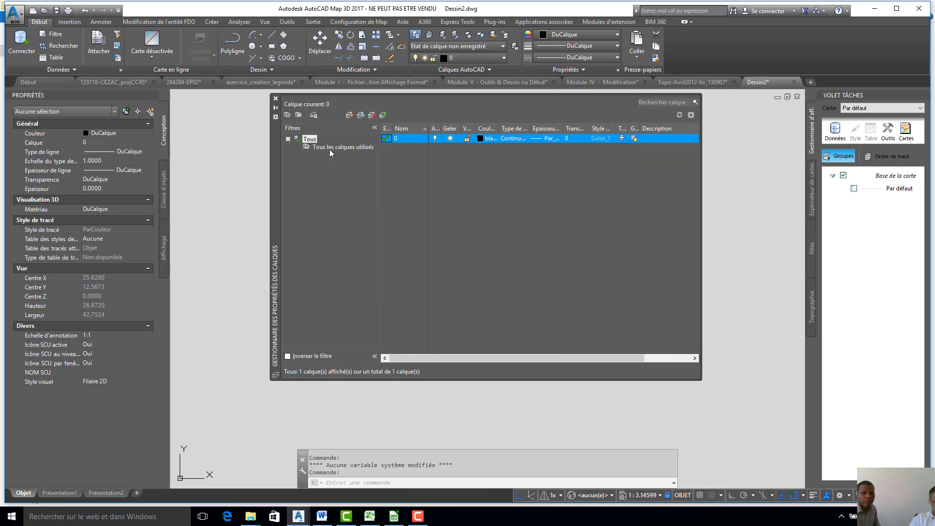
{"action": "left_click", "coordinate": [303, 147]}
{"action": "double_click", "coordinate": [308, 139]}
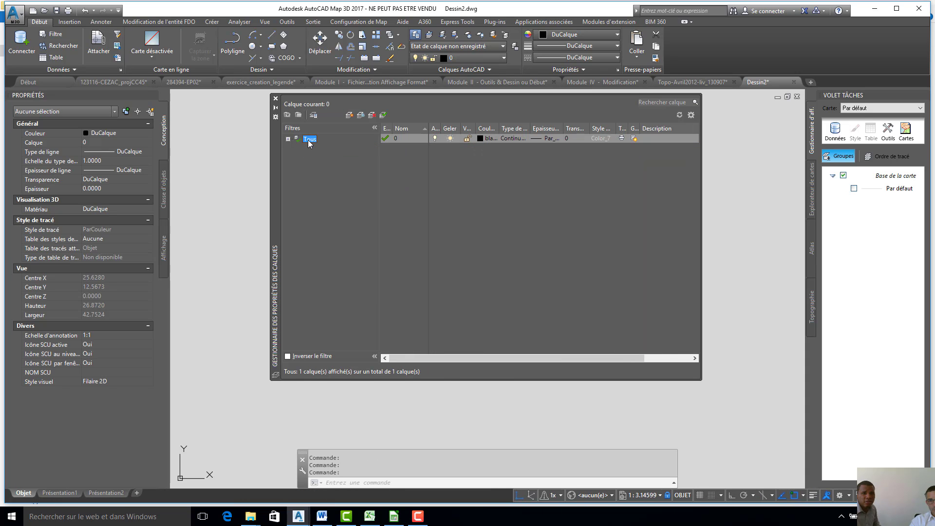
{"action": "left_click", "coordinate": [288, 138]}
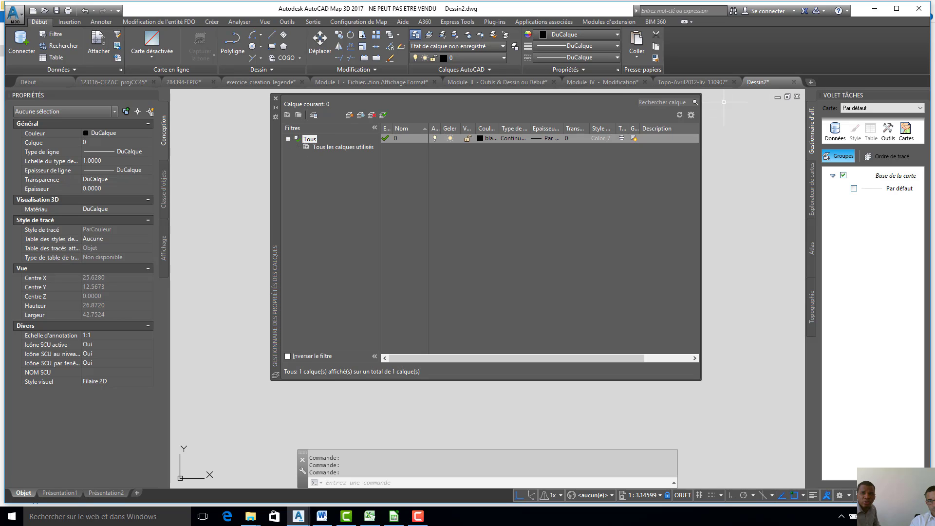
{"action": "left_click", "coordinate": [693, 82]}
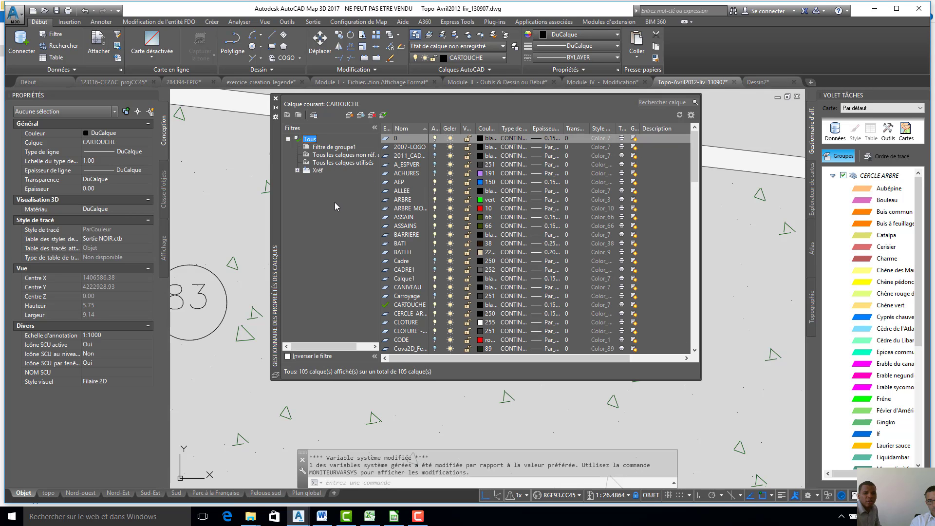
- Create a new layer named "01. arbre teste" in the Topo-Avril2012-liv_130907 drawing
{"action": "key", "text": "alt+n"}
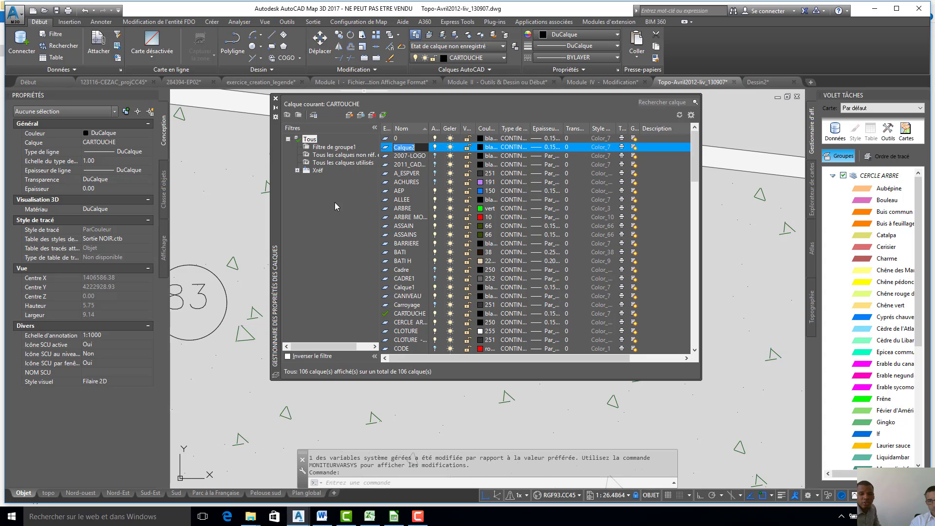
{"action": "type", "text": "01."}
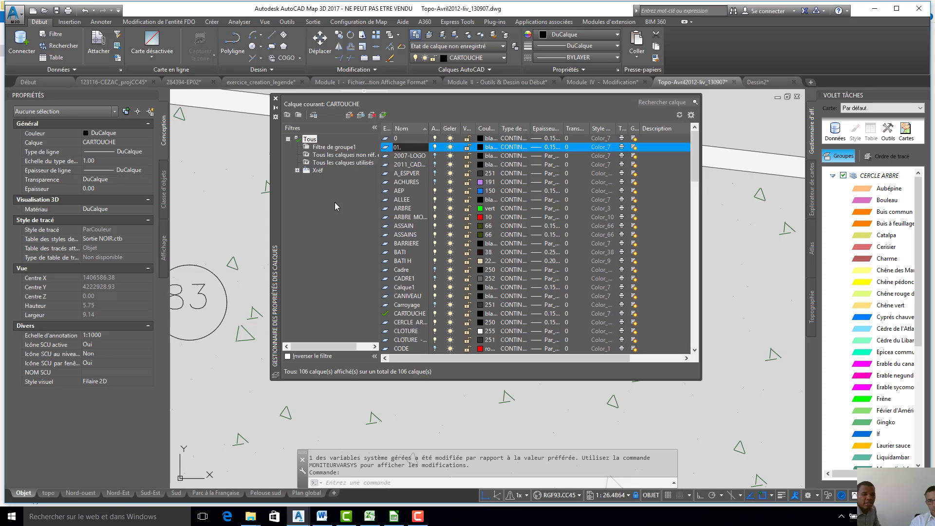
{"action": "type", "text": "arbre"}
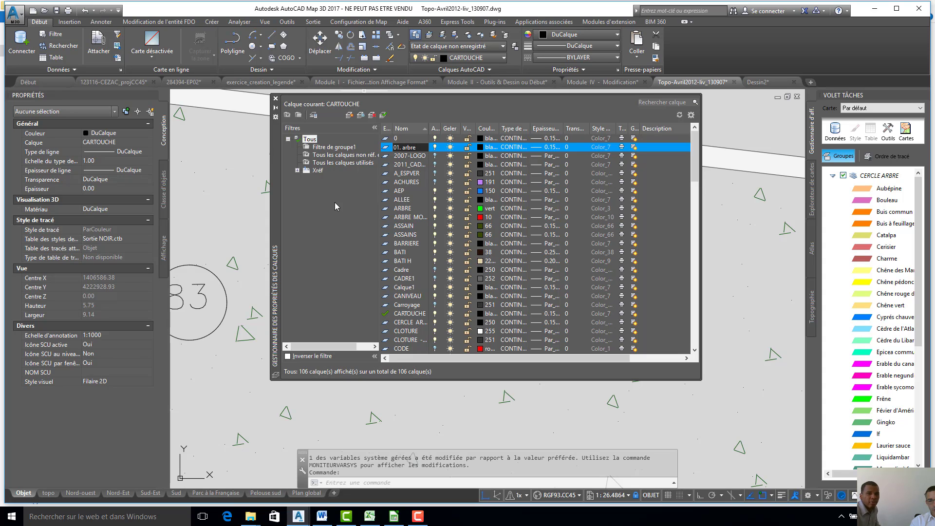
{"action": "type", "text": " teste"}
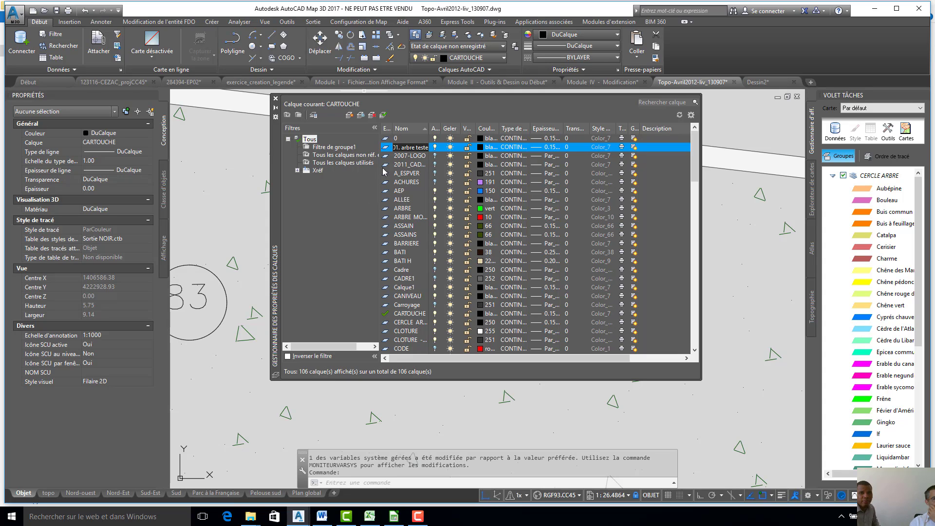
{"action": "double_click", "coordinate": [408, 156]}
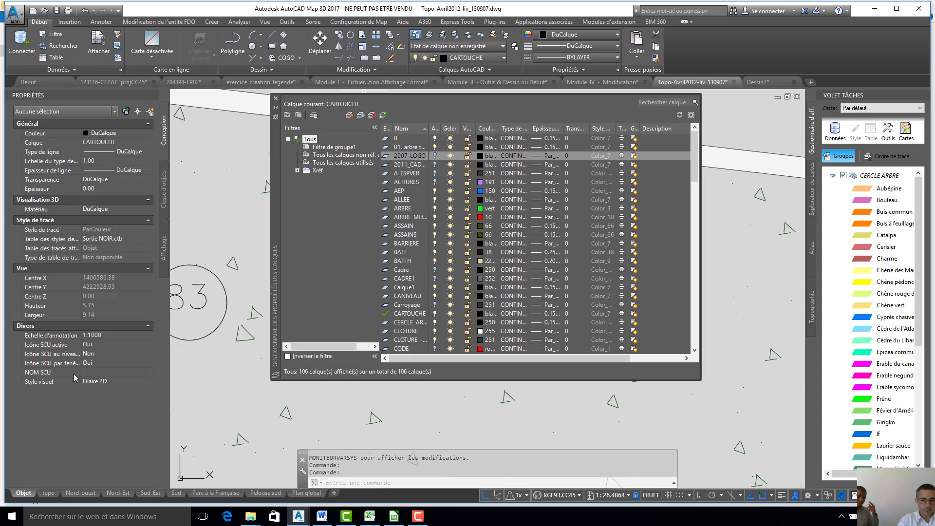
- Create another new layer named "02.souche" in the same drawing
{"action": "key", "text": "alt+n"}
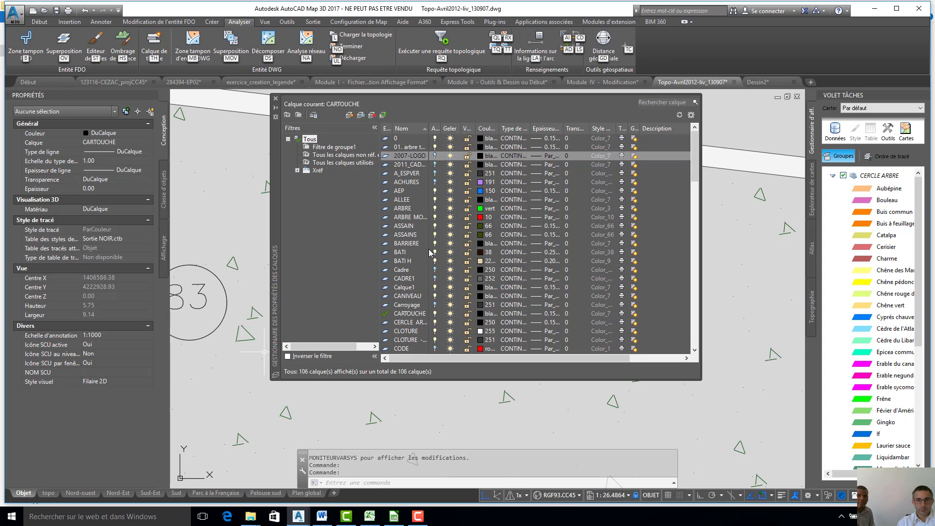
{"action": "left_click", "coordinate": [314, 140]}
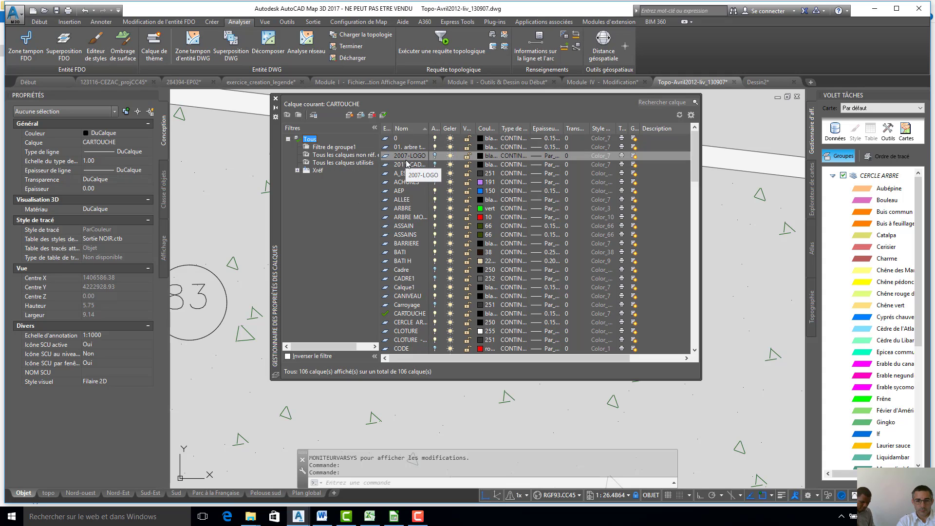
{"action": "key", "text": "alt+n"}
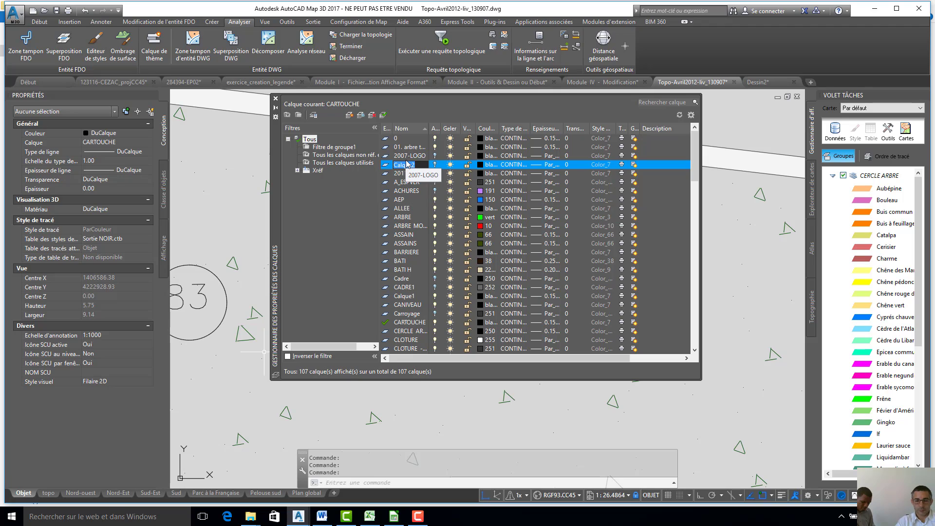
{"action": "type", "text": "02"}
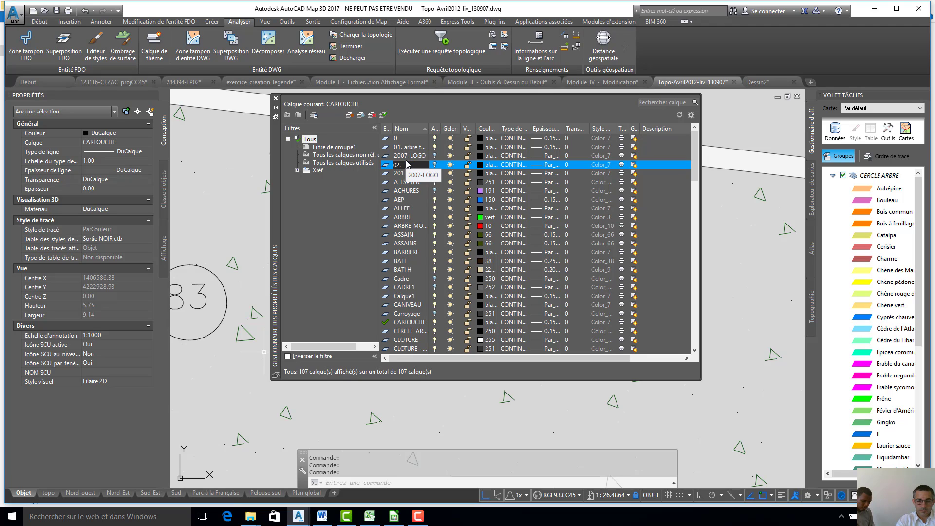
{"action": "type", "text": ".souche"}
{"action": "key", "text": "Return"}
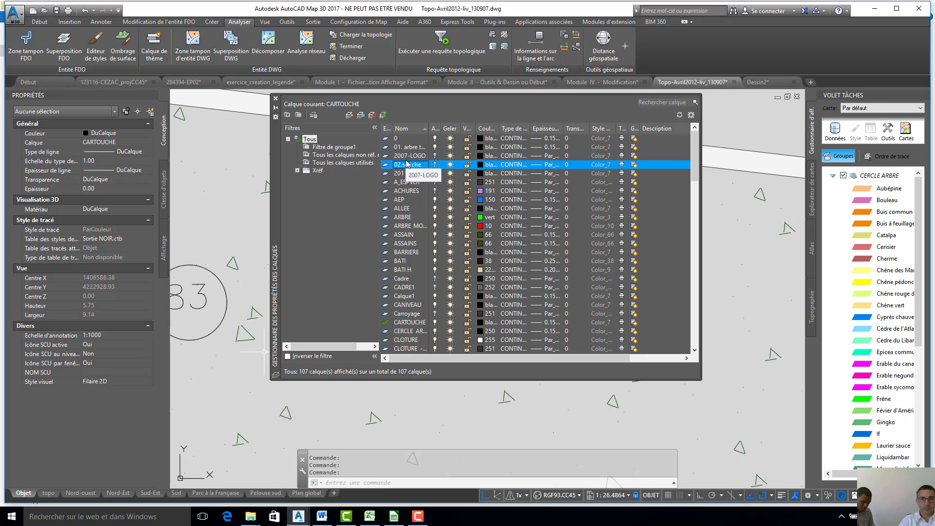
- Set the colour of the "01. arbre teste" layer to index colour 84
{"action": "left_click", "coordinate": [481, 147]}
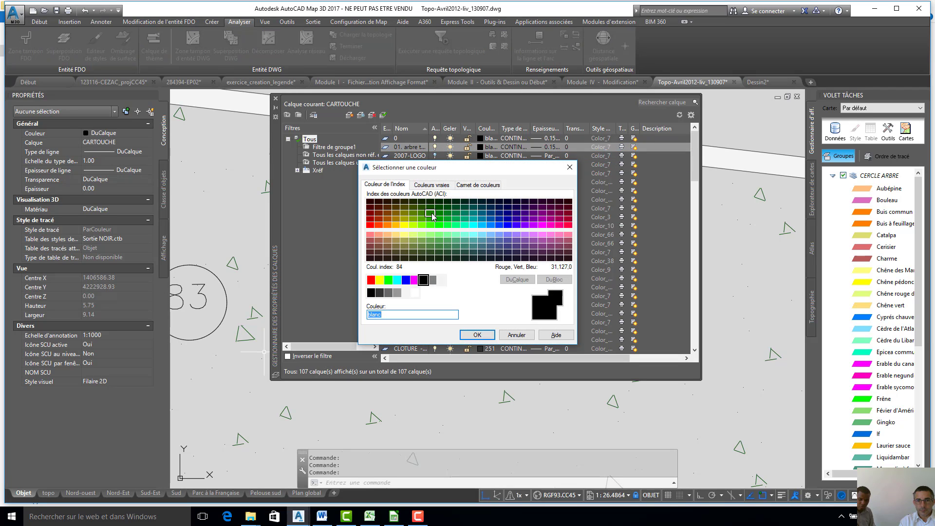
{"action": "left_click", "coordinate": [433, 216]}
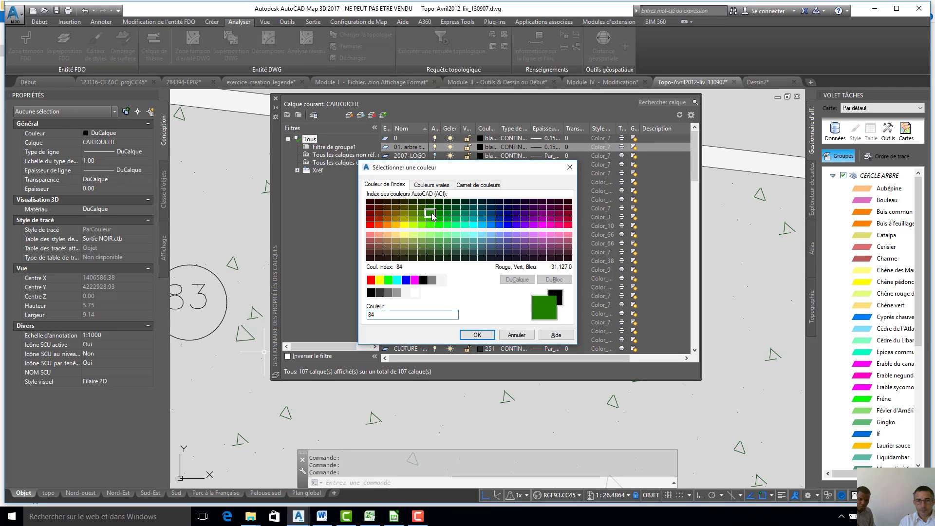
{"action": "left_click", "coordinate": [477, 335]}
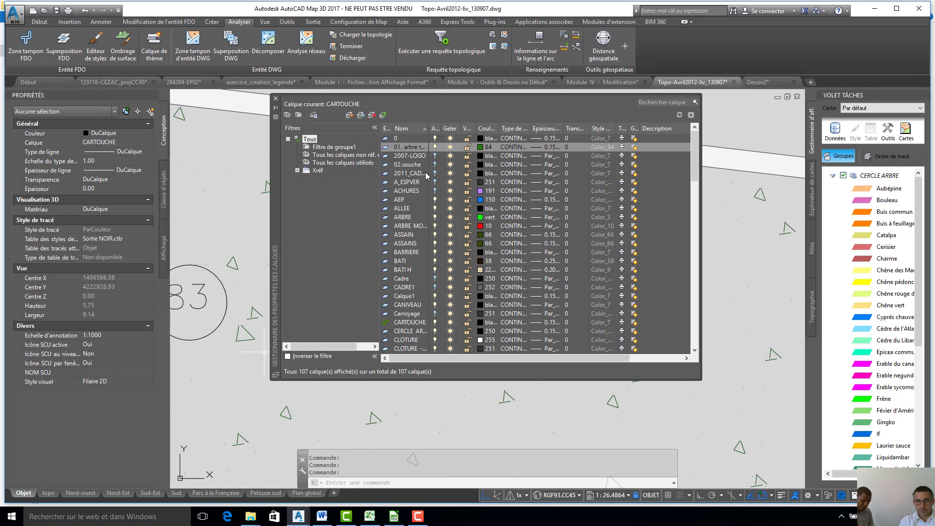
- Set the colour of the "02.souche" layer to index colour 210
{"action": "left_click", "coordinate": [481, 165]}
{"action": "left_click", "coordinate": [481, 165]}
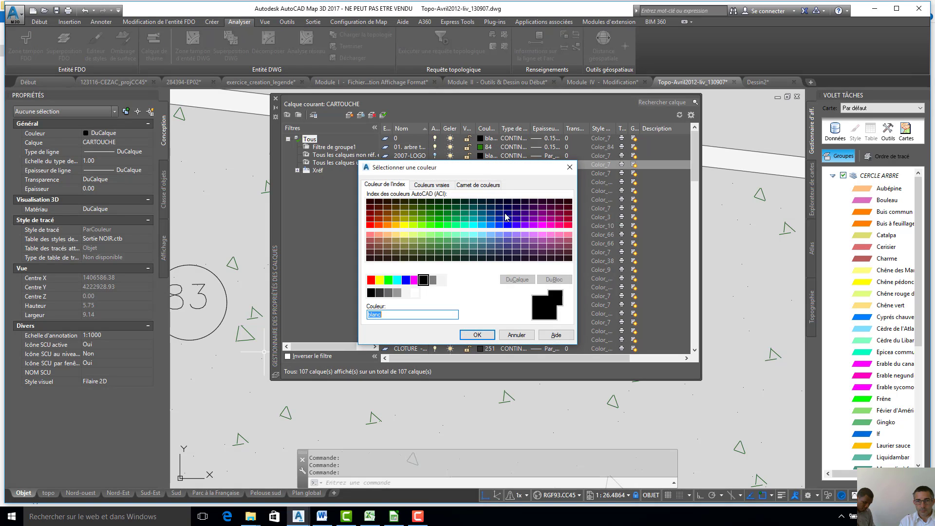
{"action": "left_click", "coordinate": [542, 225]}
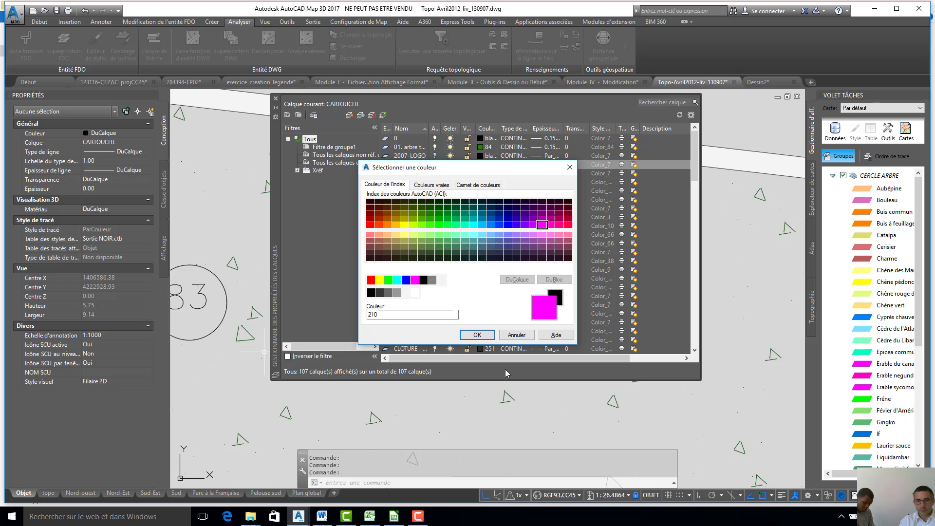
{"action": "left_click", "coordinate": [477, 336]}
- Set the lineweight of the "01. arbre teste" layer to 0.30 mm
{"action": "left_click", "coordinate": [539, 148]}
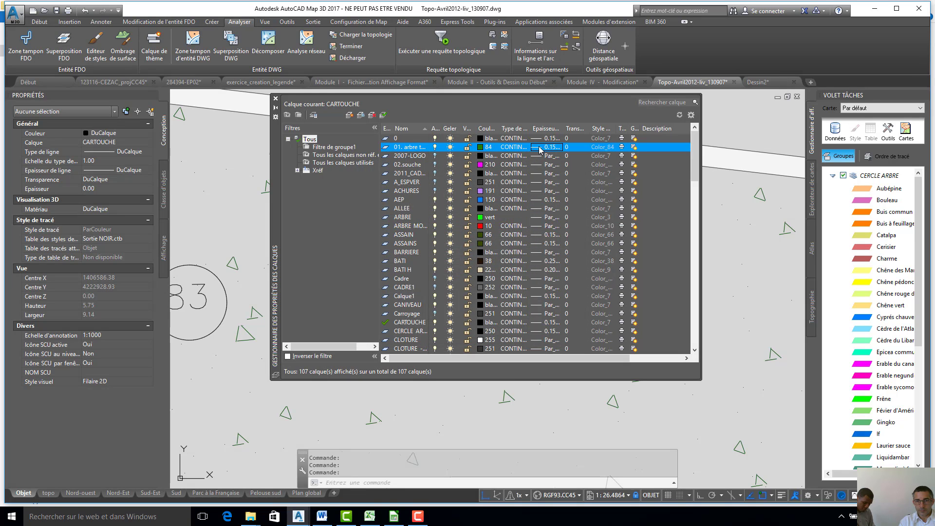
{"action": "left_click", "coordinate": [540, 147]}
{"action": "left_click", "coordinate": [436, 271]}
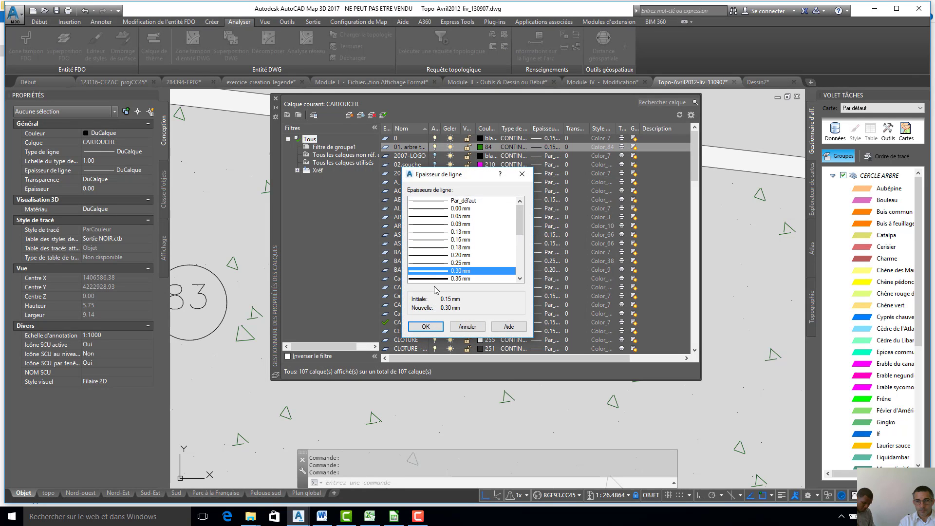
{"action": "left_click", "coordinate": [426, 327]}
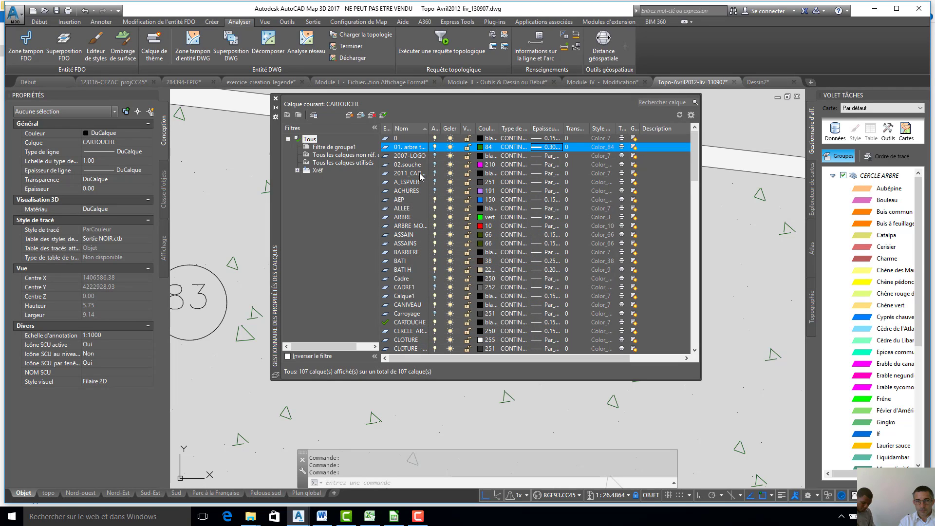
- Set the lineweight of the "02.souche" layer to 0.35 mm
{"action": "left_click", "coordinate": [535, 166]}
{"action": "left_click", "coordinate": [535, 165]}
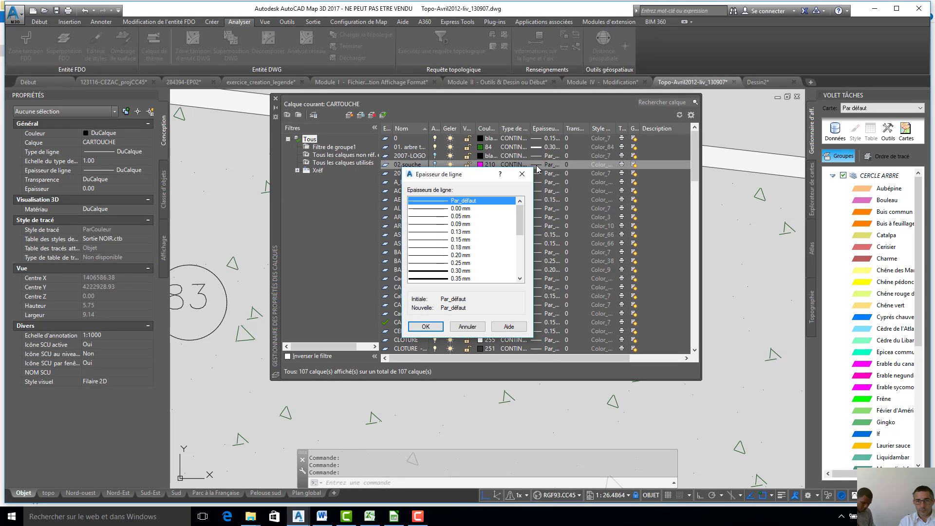
{"action": "scroll", "coordinate": [455, 273], "scroll_direction": "down", "scroll_amount": 2}
{"action": "left_click", "coordinate": [459, 255]}
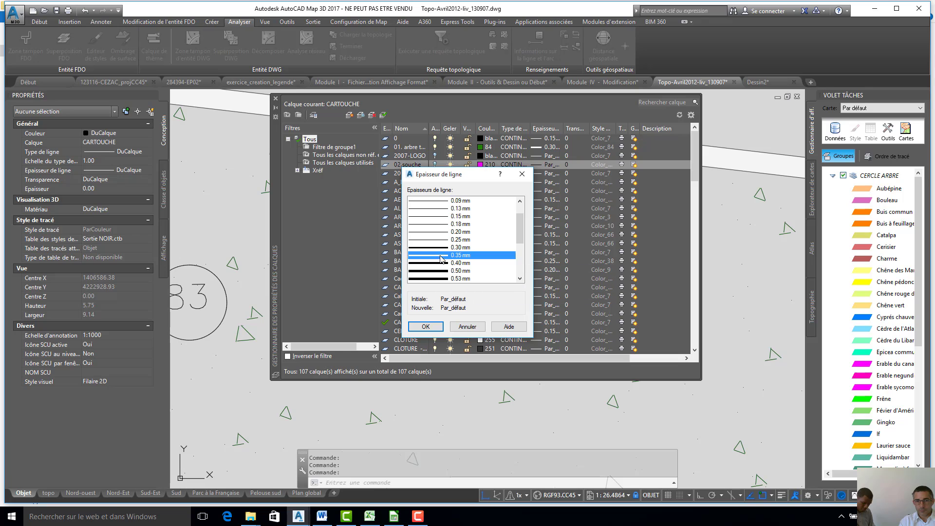
{"action": "left_click", "coordinate": [425, 326]}
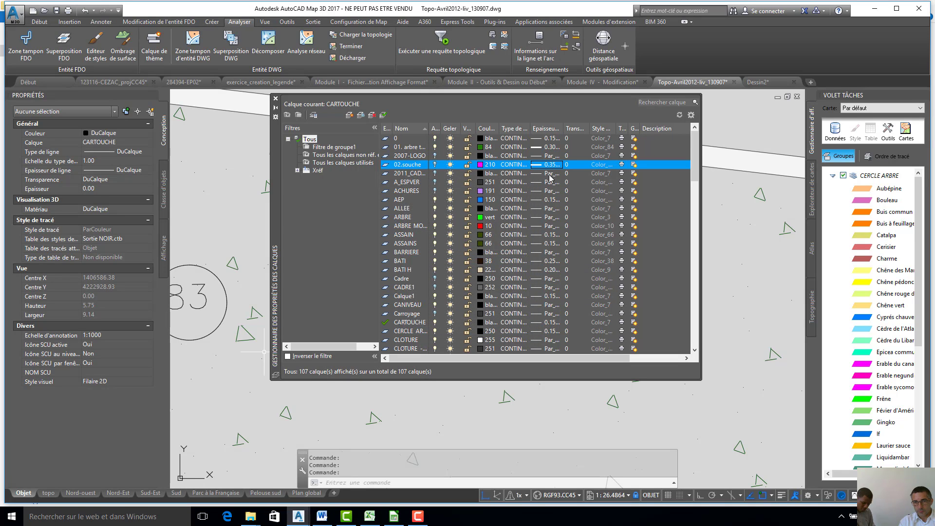
{"action": "left_click", "coordinate": [601, 159]}
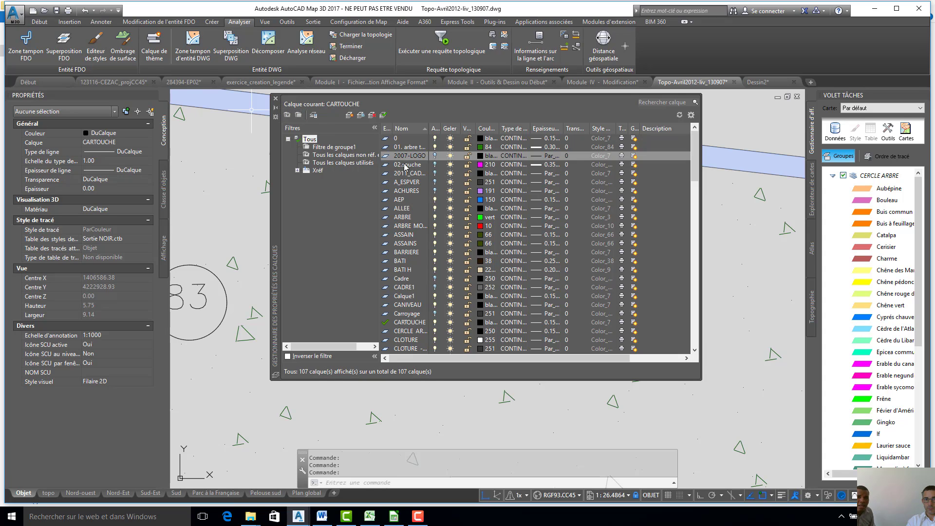
- Re-sort the layers by name, rename "02.souche" to "02. souche" with a space, and close the layer properties manager
{"action": "left_click", "coordinate": [401, 128]}
{"action": "left_click", "coordinate": [401, 129]}
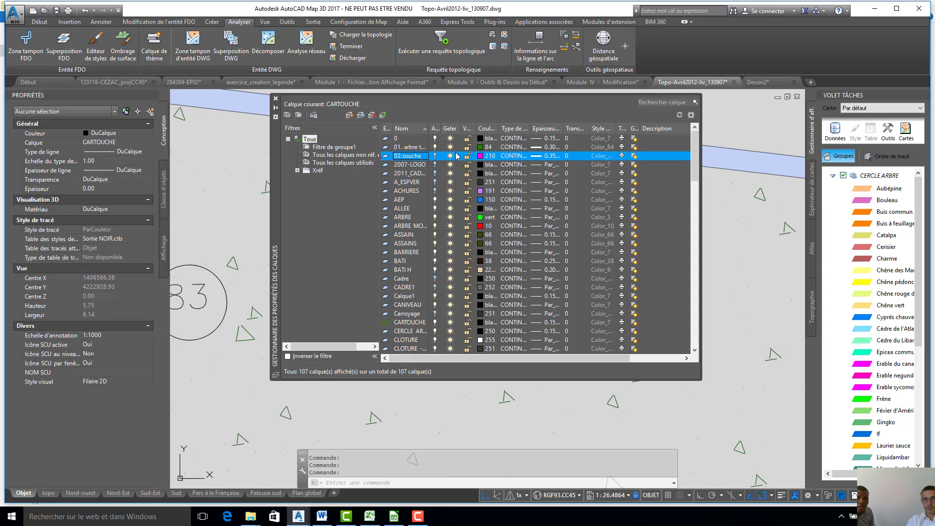
{"action": "right_click", "coordinate": [406, 159]}
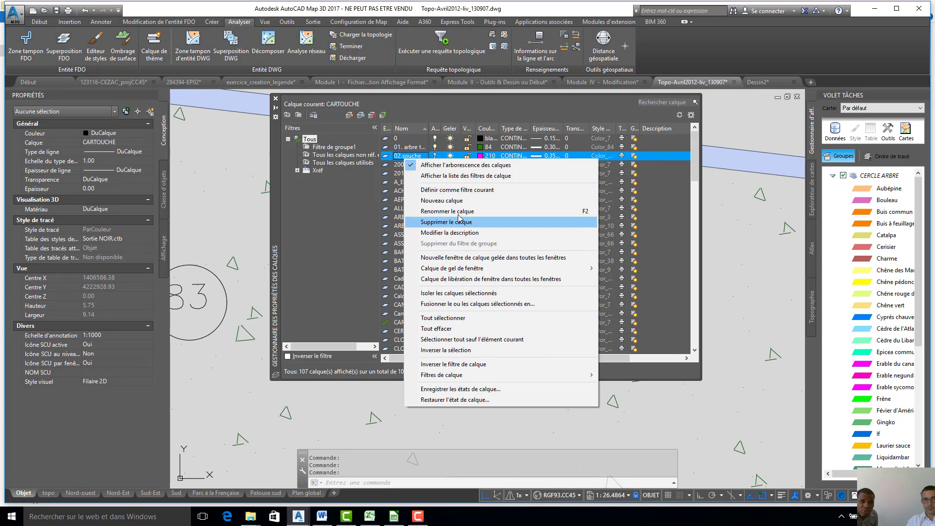
{"action": "left_click", "coordinate": [429, 211]}
{"action": "left_click", "coordinate": [400, 156]}
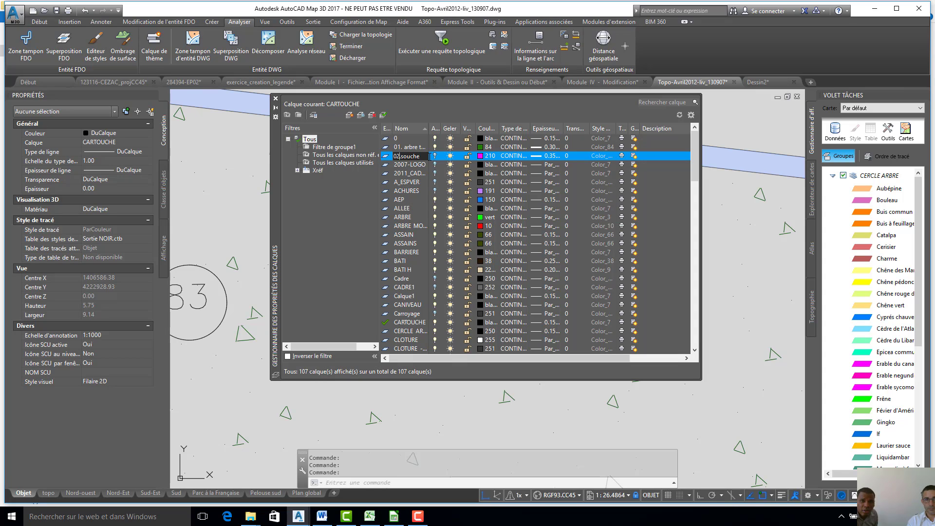
{"action": "left_click", "coordinate": [401, 188]}
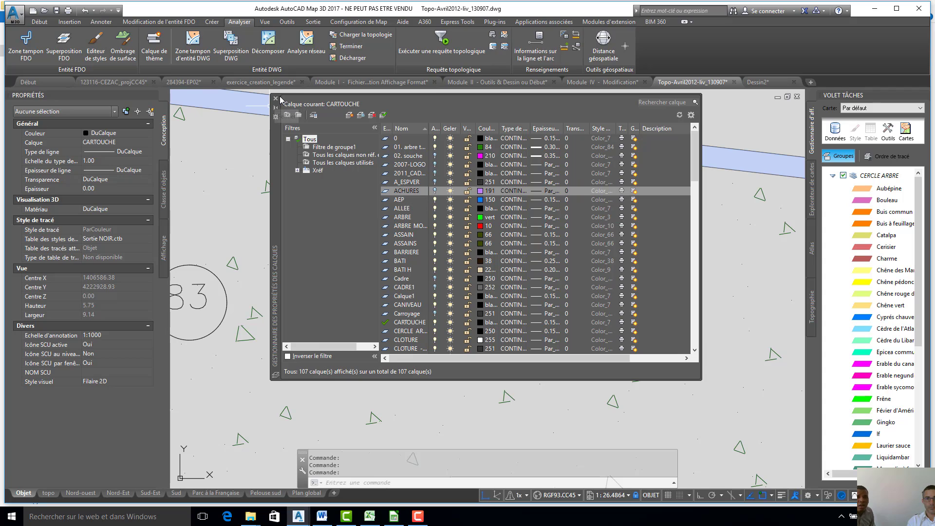
{"action": "left_click", "coordinate": [276, 99]}
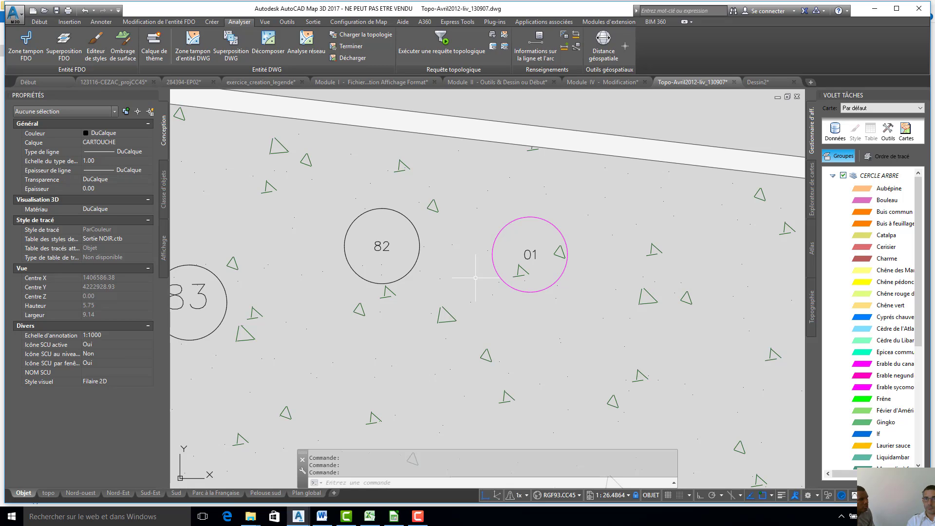
{"action": "left_click", "coordinate": [421, 226]}
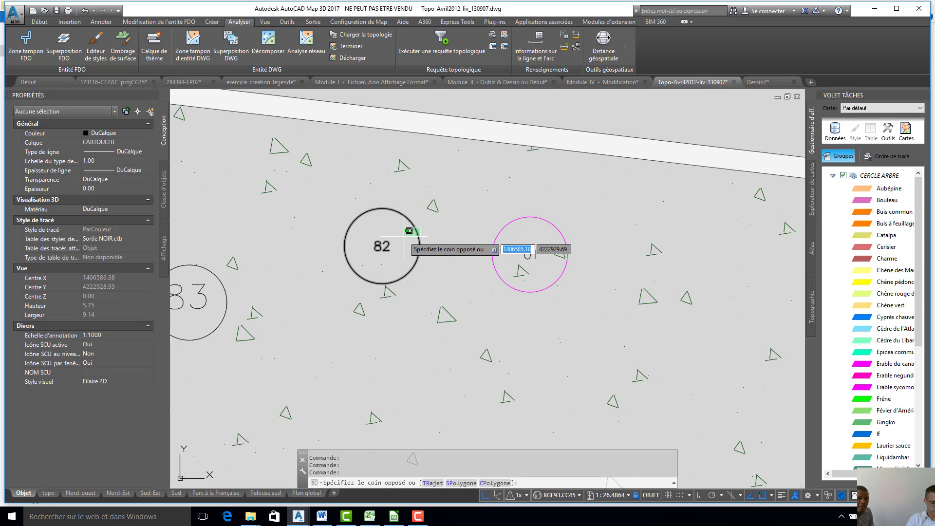
{"action": "left_click", "coordinate": [410, 230]}
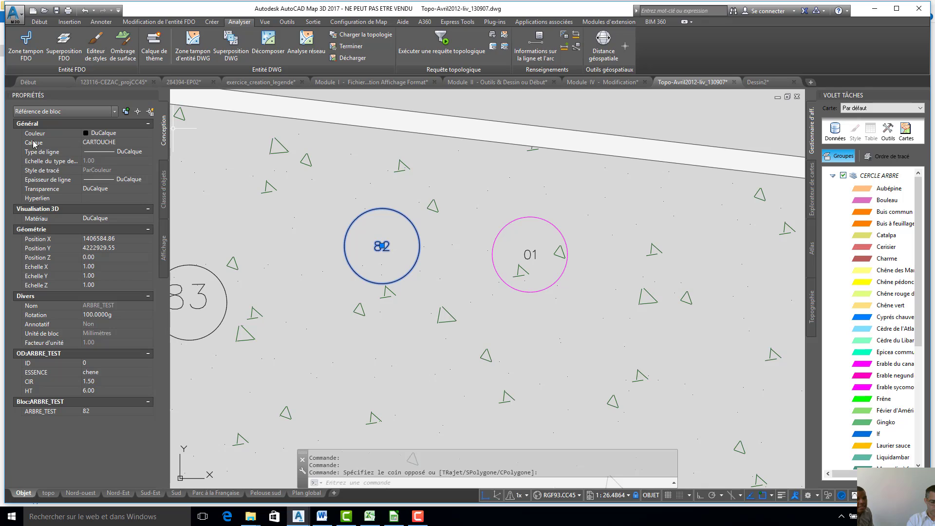
{"action": "left_click", "coordinate": [141, 143]}
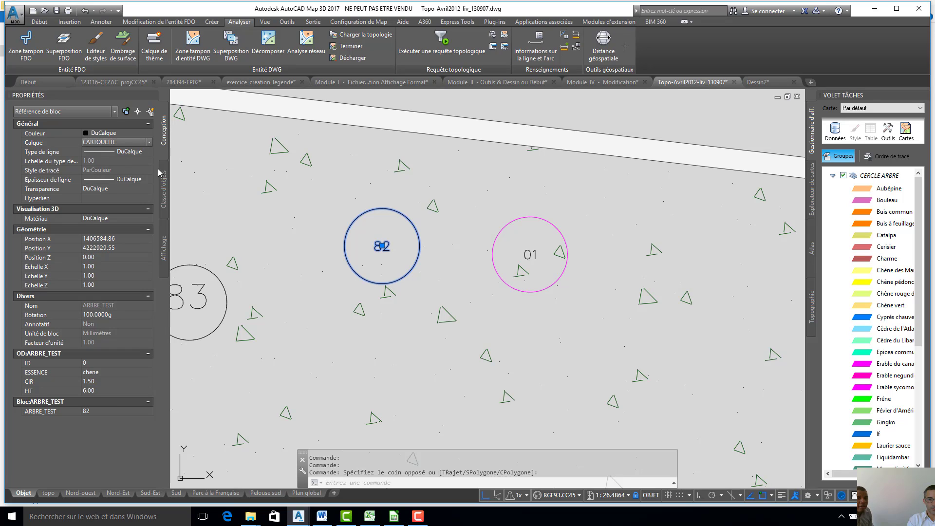
{"action": "left_click", "coordinate": [220, 189]}
{"action": "left_click", "coordinate": [222, 181]}
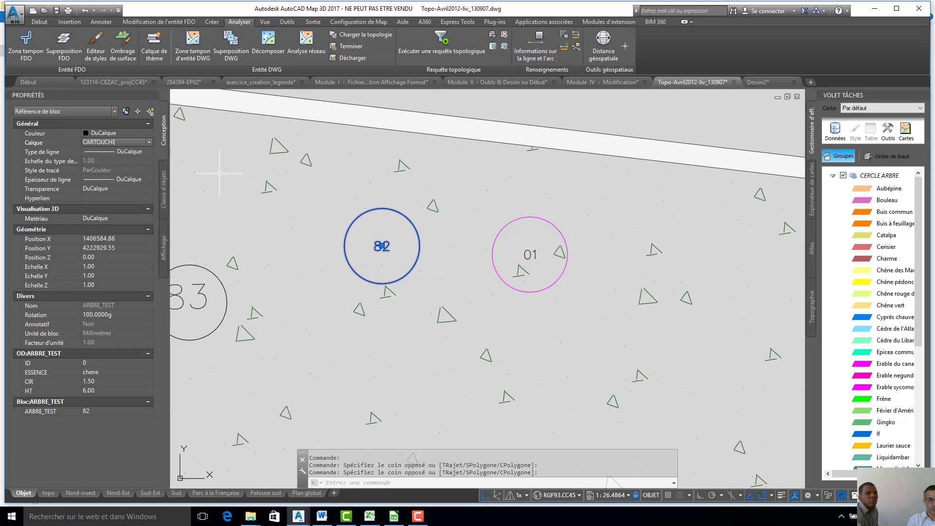
{"action": "key", "text": "Escape"}
{"action": "key", "text": "Escape"}
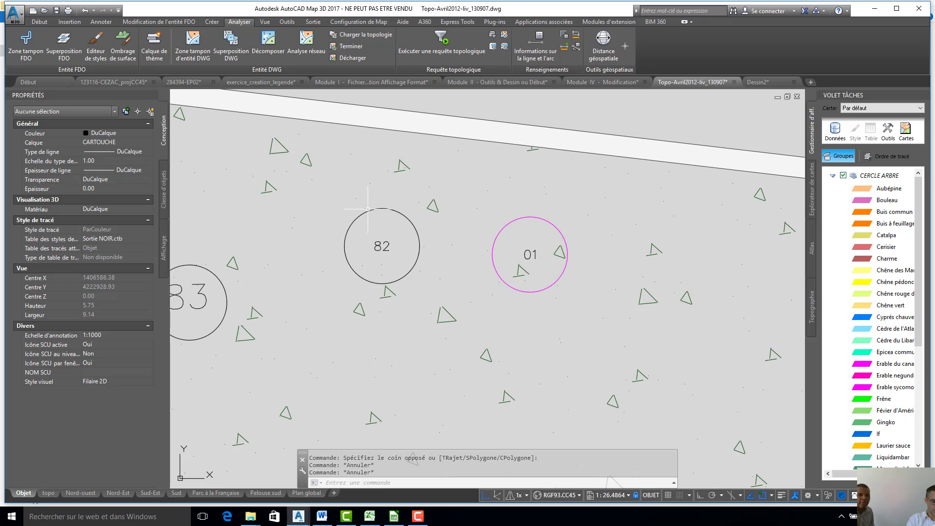
{"action": "left_click", "coordinate": [388, 211]}
{"action": "left_click", "coordinate": [363, 196]}
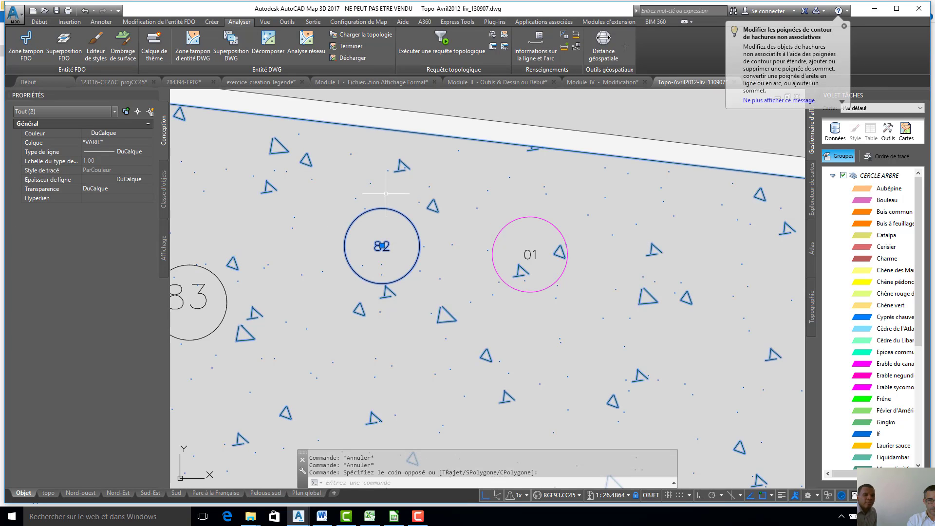
{"action": "key", "text": "Escape"}
{"action": "key", "text": "Escape"}
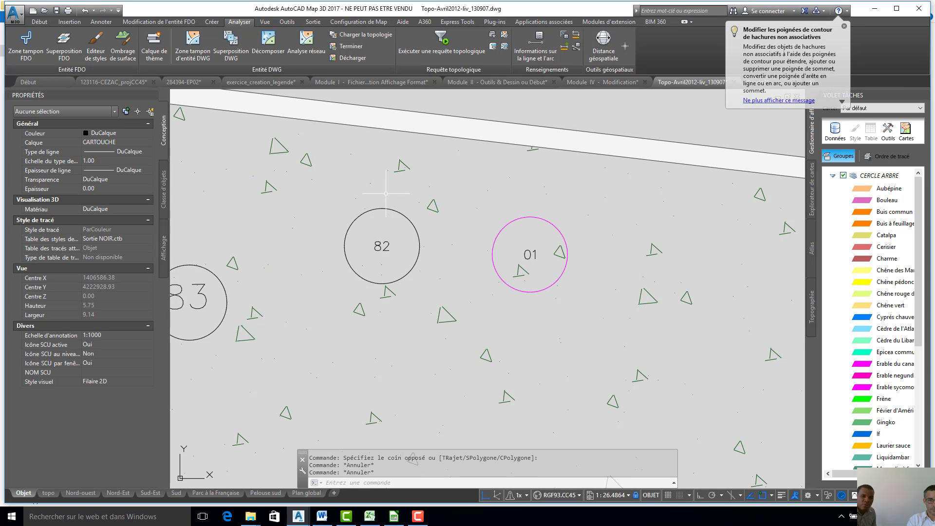
- Assign the tree block numbered 82 to the "01. arbre teste" layer and deselect it
{"action": "left_click", "coordinate": [385, 209]}
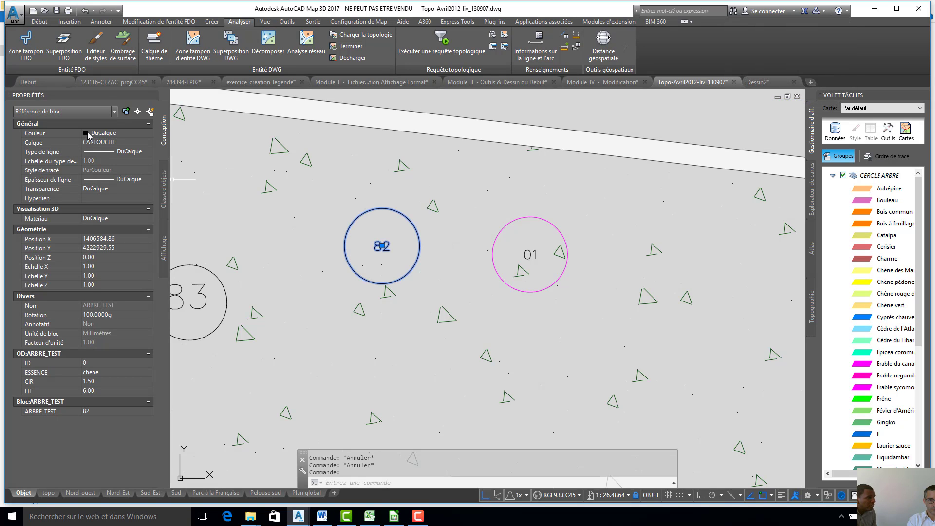
{"action": "left_click", "coordinate": [132, 143]}
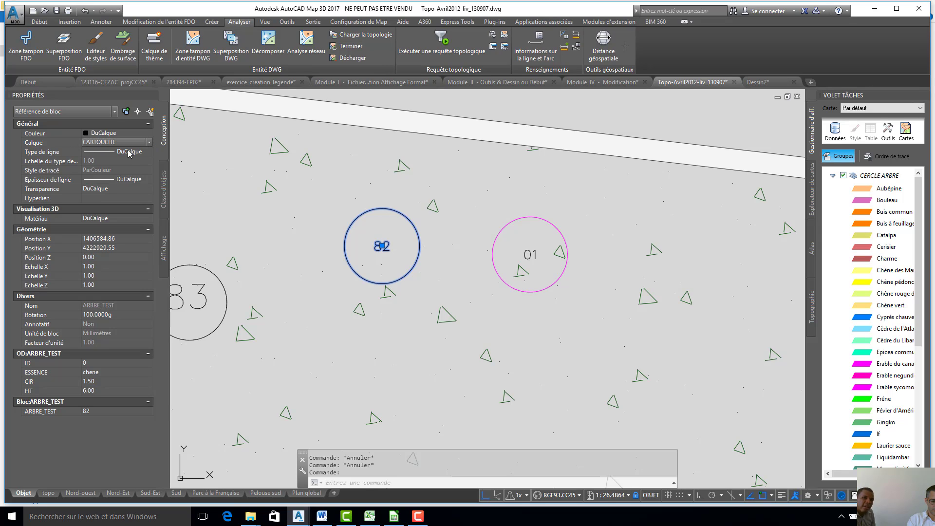
{"action": "left_click", "coordinate": [139, 142]}
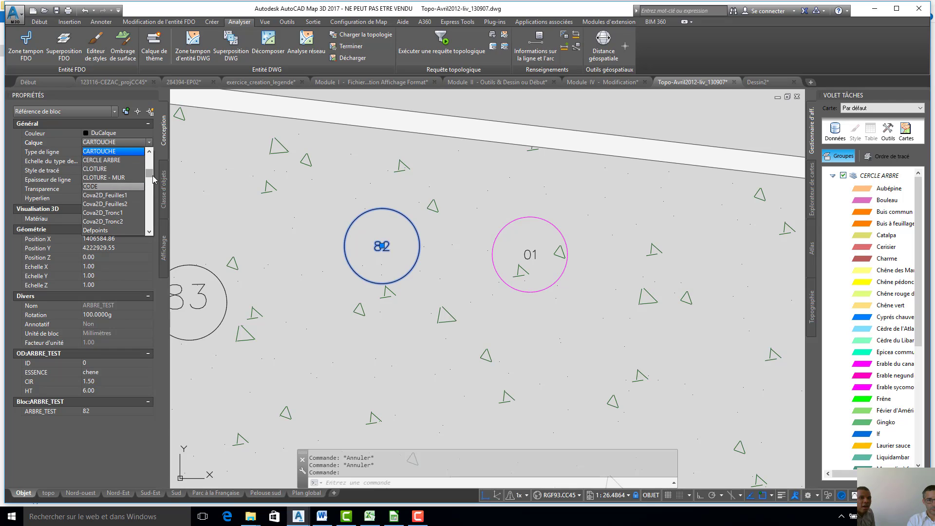
{"action": "left_click_drag", "start_coordinate": [153, 176], "coordinate": [155, 161]}
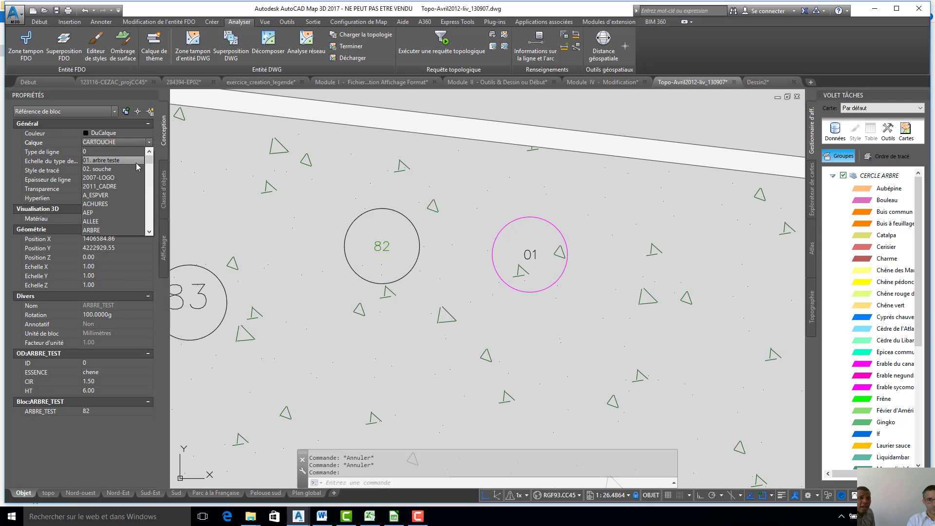
{"action": "left_click", "coordinate": [137, 161]}
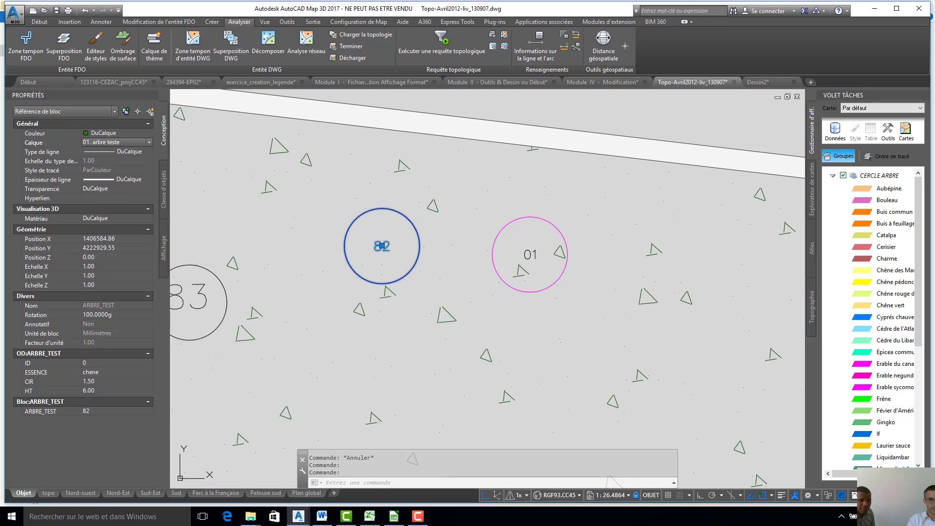
{"action": "key", "text": "Escape"}
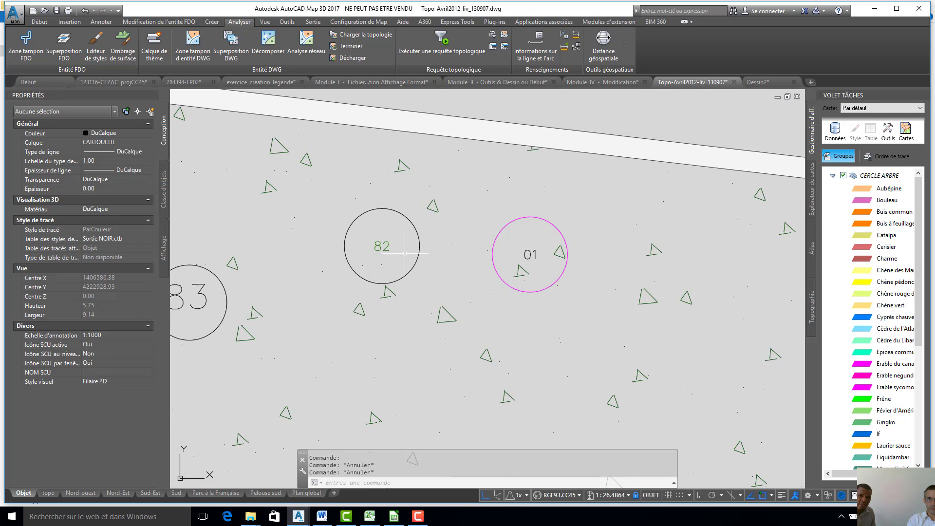
- Assign the magenta souche block numbered 01 to the "02. souche" layer
{"action": "scroll", "coordinate": [452, 260], "scroll_direction": "up", "scroll_amount": 2}
{"action": "middle_click_drag", "start_coordinate": [466, 253], "coordinate": [258, 222]}
{"action": "middle_click_drag", "start_coordinate": [345, 230], "coordinate": [347, 232]}
{"action": "scroll", "coordinate": [391, 212], "scroll_direction": "down", "scroll_amount": 4}
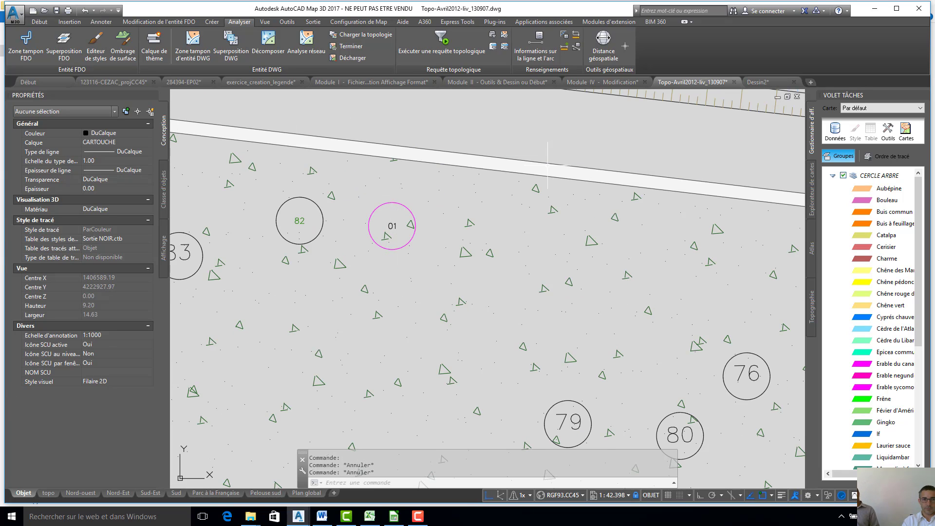
{"action": "left_click", "coordinate": [390, 225]}
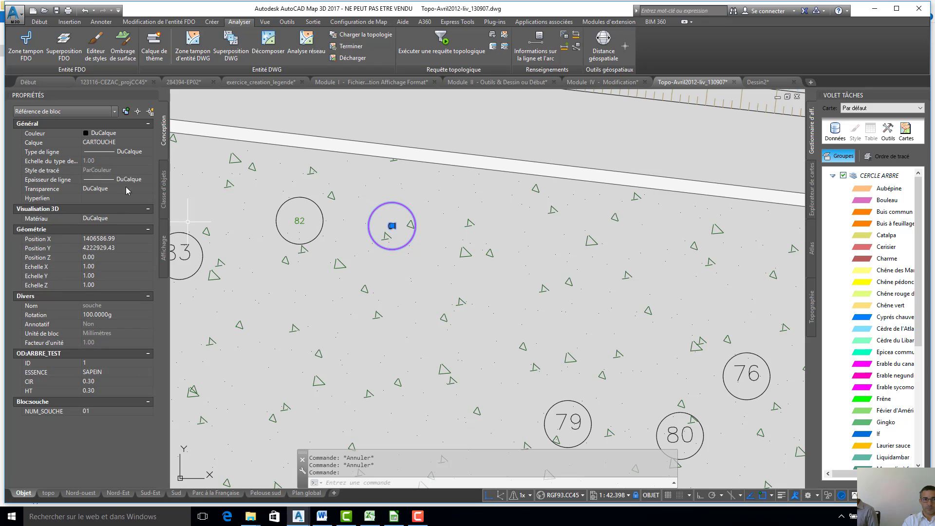
{"action": "left_click", "coordinate": [104, 143]}
{"action": "left_click", "coordinate": [150, 142]}
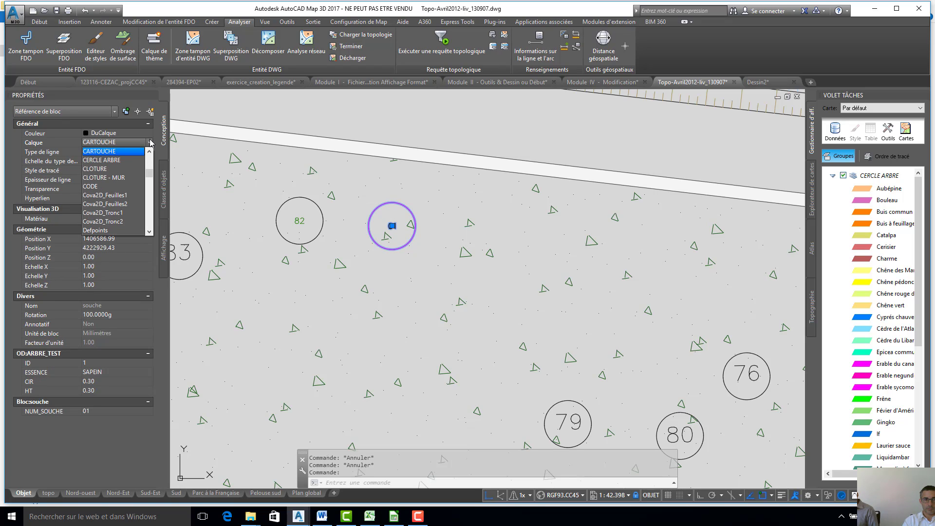
{"action": "scroll", "coordinate": [139, 170], "scroll_direction": "up", "scroll_amount": 7}
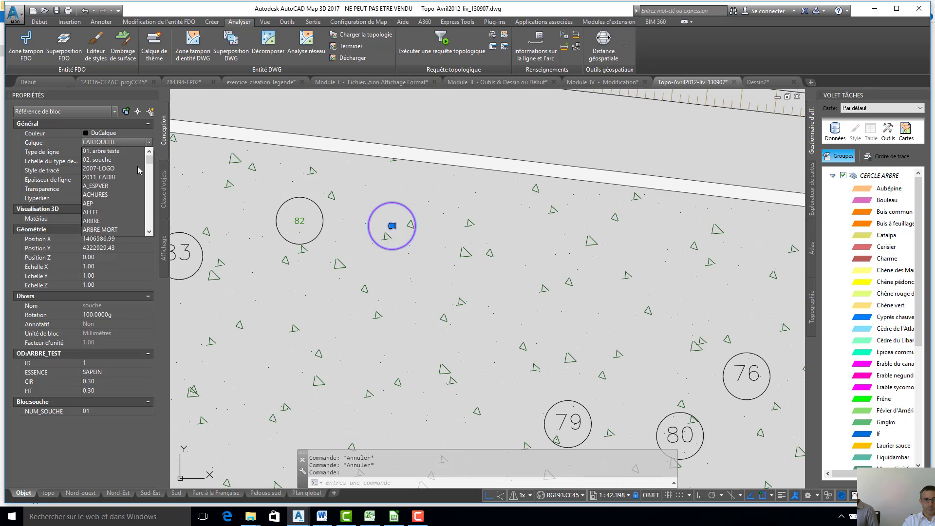
{"action": "left_click", "coordinate": [140, 169]}
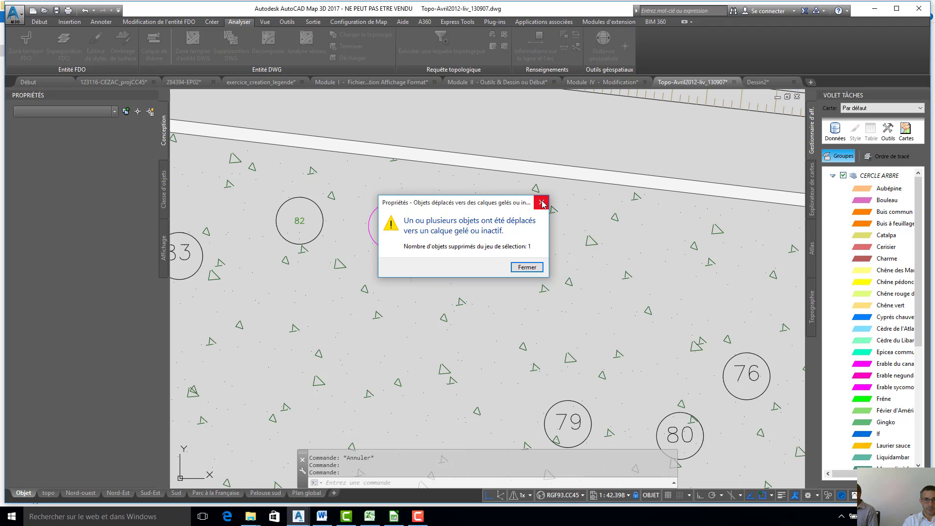
- Dismiss the frozen-layer warning and undo the last layer change on the souche block
{"action": "left_click", "coordinate": [526, 268]}
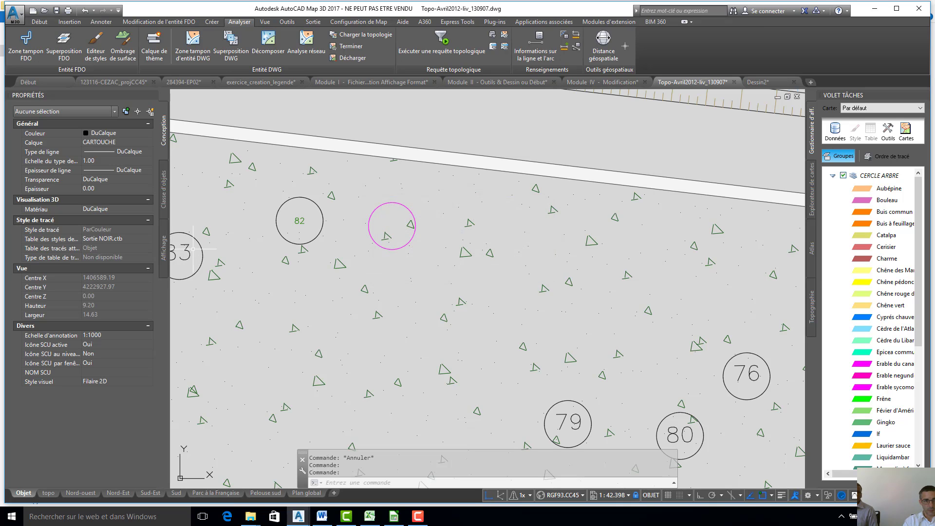
{"action": "scroll", "coordinate": [398, 228], "scroll_direction": "up", "scroll_amount": 4}
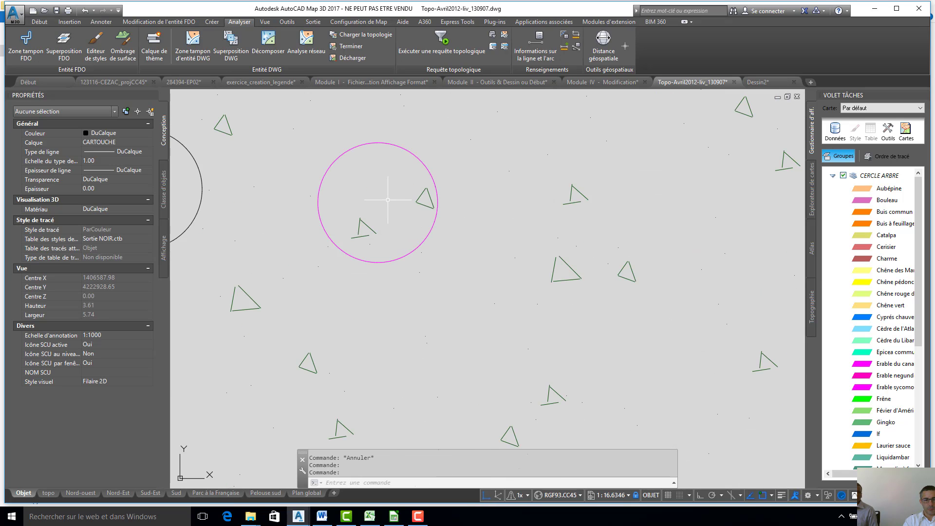
{"action": "scroll", "coordinate": [388, 200], "scroll_direction": "down", "scroll_amount": 2}
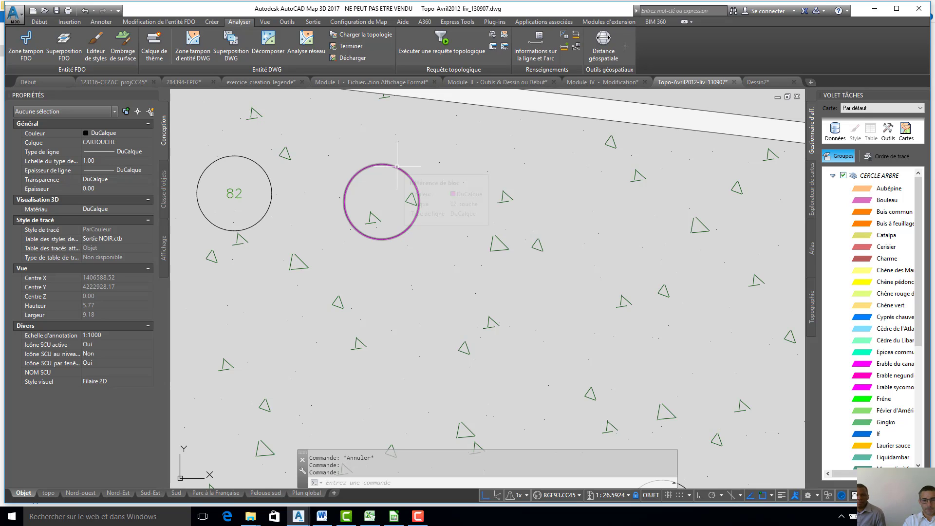
{"action": "scroll", "coordinate": [397, 166], "scroll_direction": "down", "scroll_amount": 2}
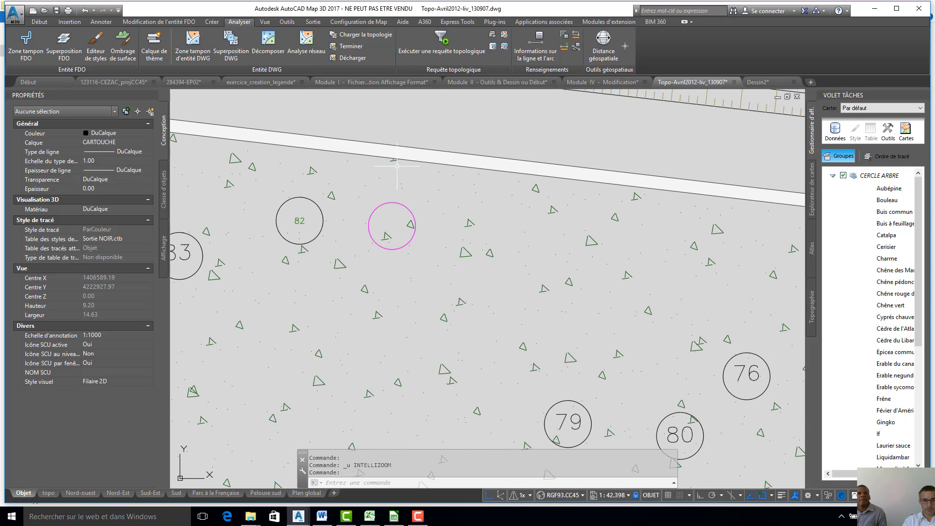
{"action": "key", "text": "ctrl+z"}
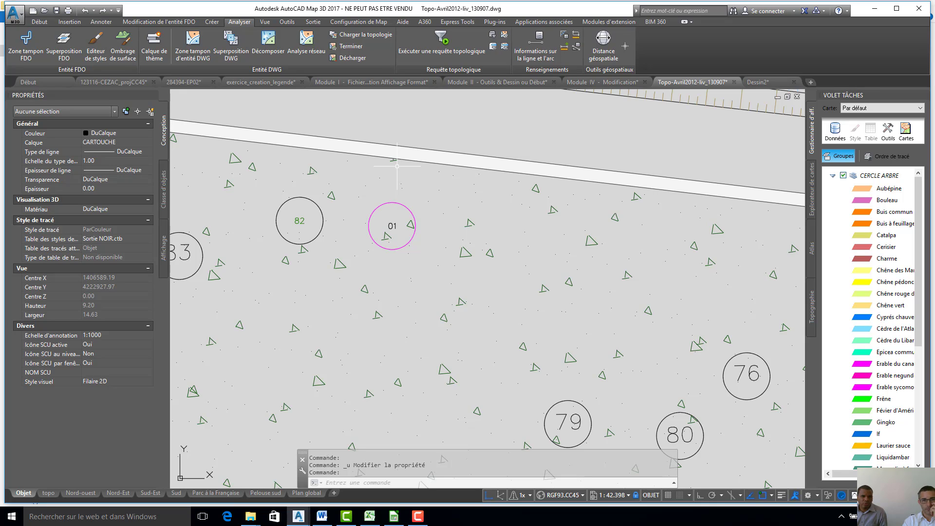
- Assign the magenta souche block beside tree 82 to the "02. souche" layer and dismiss the warning
{"action": "left_click", "coordinate": [397, 201]}
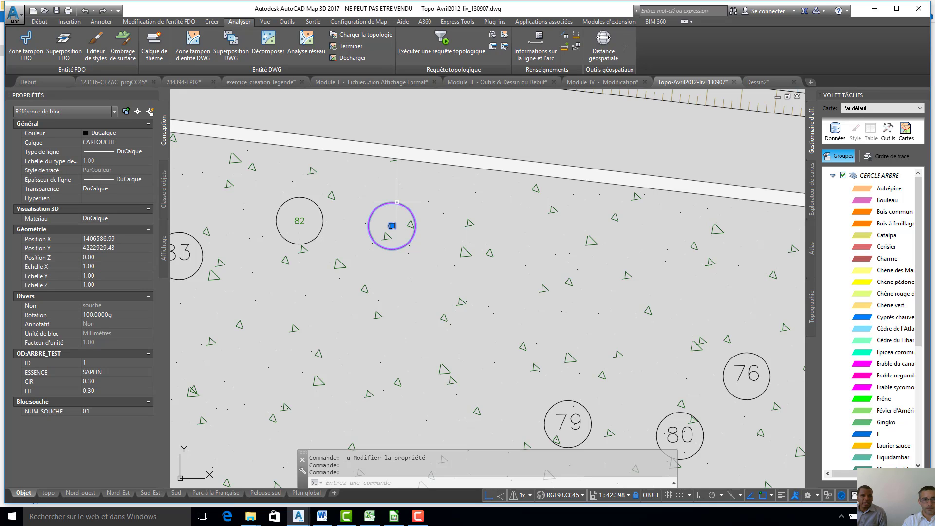
{"action": "left_click", "coordinate": [120, 142]}
{"action": "left_click", "coordinate": [121, 142]}
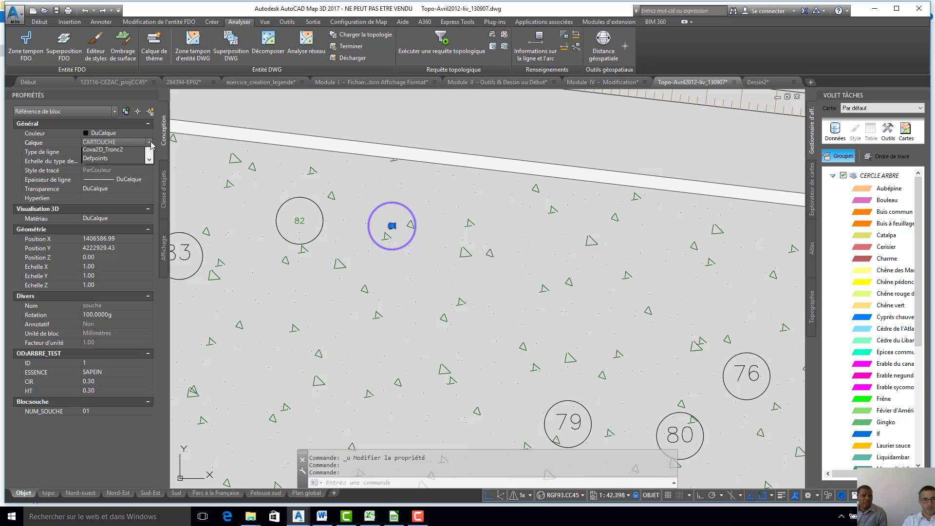
{"action": "scroll", "coordinate": [138, 180], "scroll_direction": "up", "scroll_amount": 3}
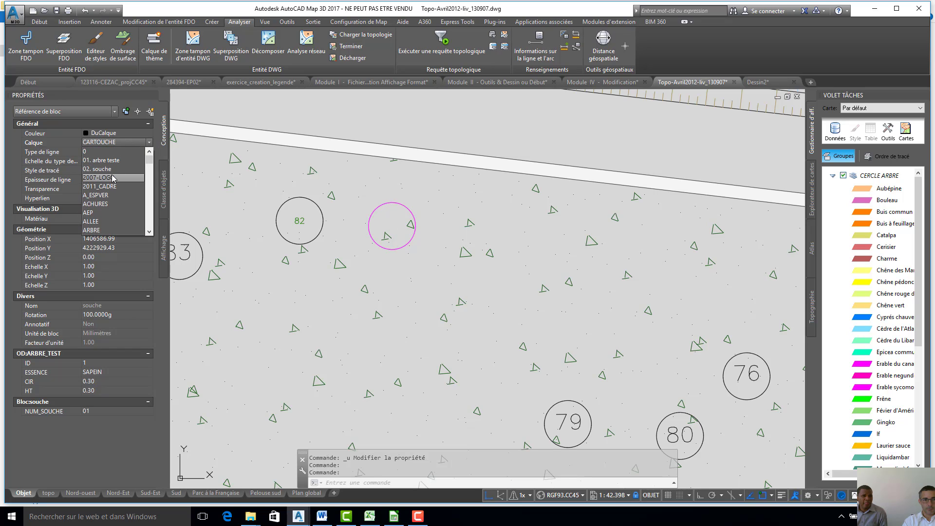
{"action": "left_click", "coordinate": [112, 171]}
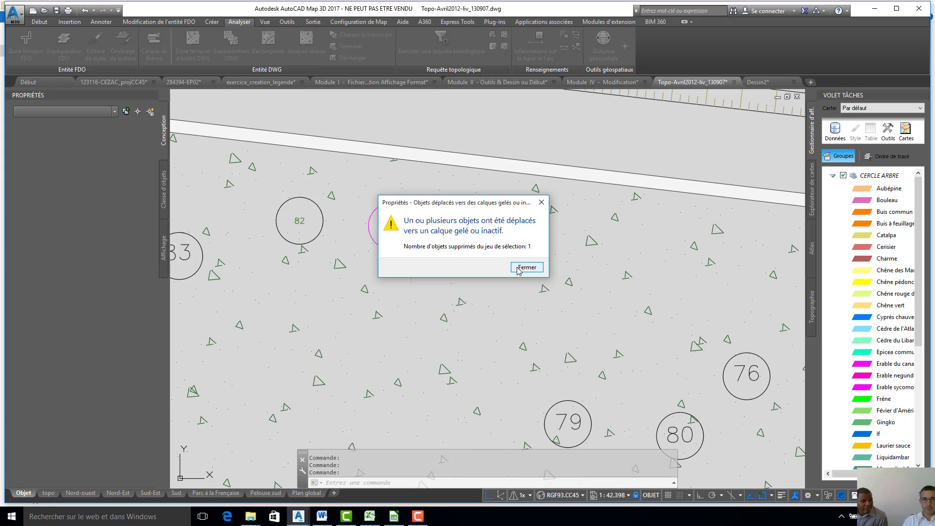
{"action": "left_click", "coordinate": [519, 271]}
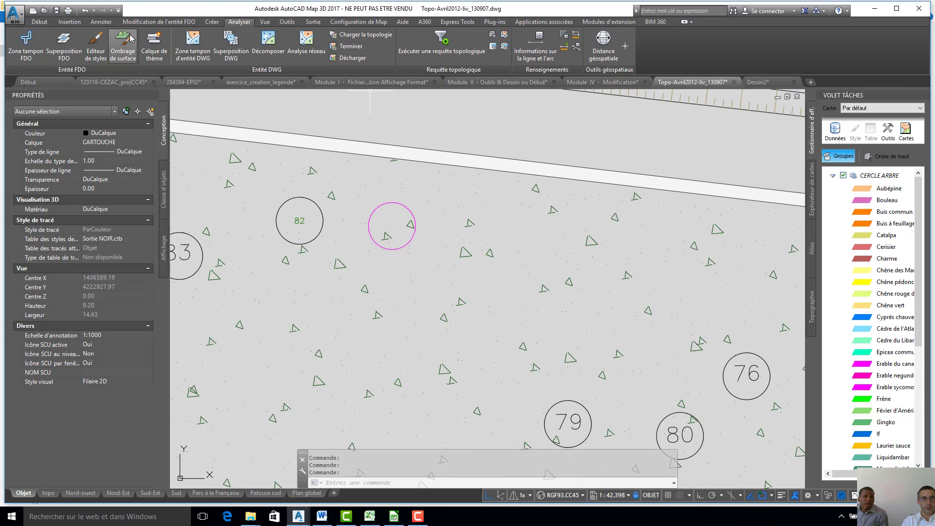
- Turn on the "02. souche" layer in the layer properties manager and close the manager
{"action": "type", "text": "Ca"}
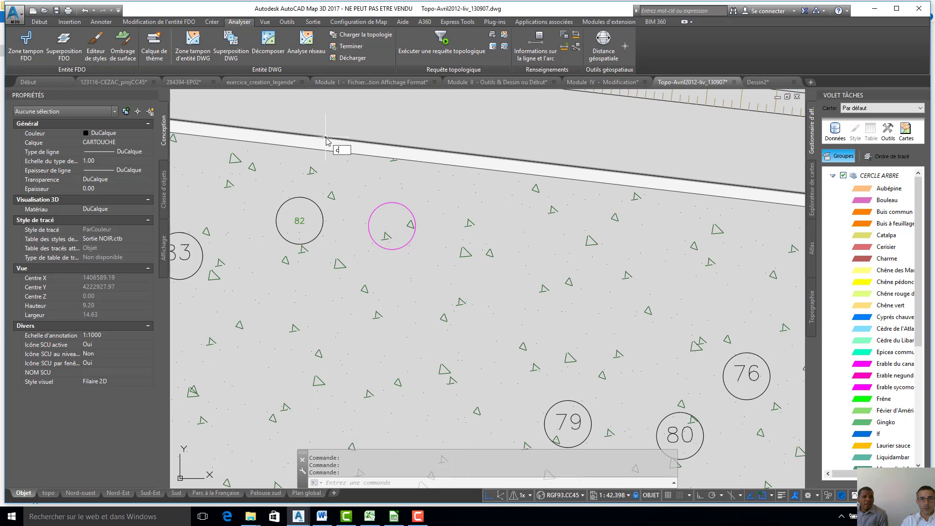
{"action": "type", "text": "lque"}
{"action": "key", "text": "Return"}
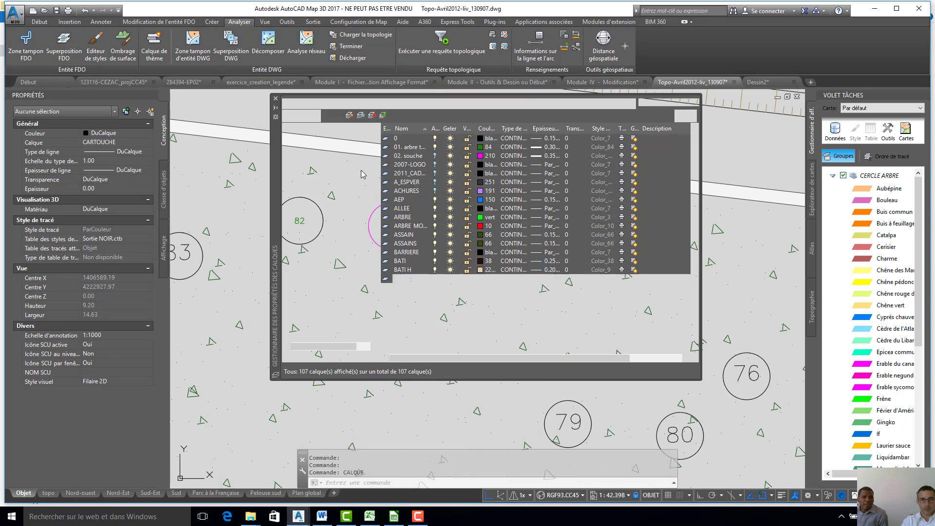
{"action": "left_click", "coordinate": [410, 157]}
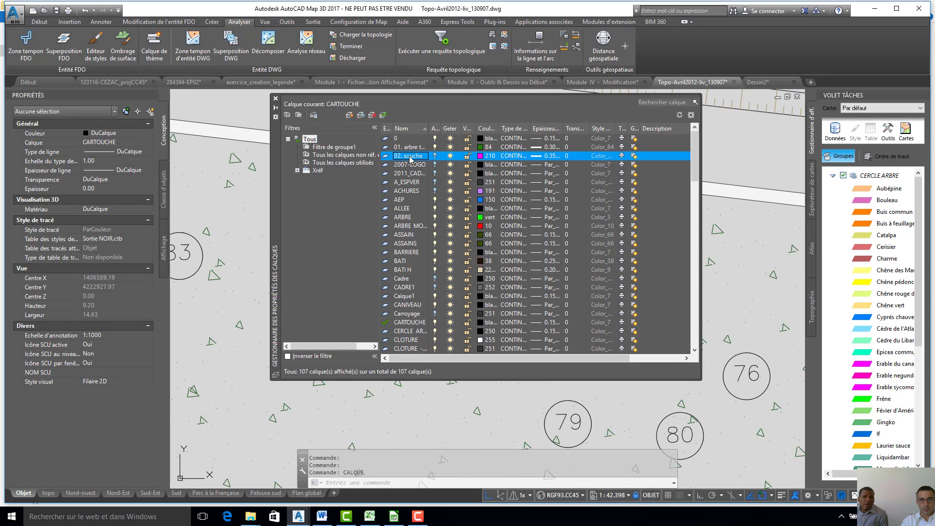
{"action": "left_click", "coordinate": [435, 156]}
{"action": "left_click", "coordinate": [276, 97]}
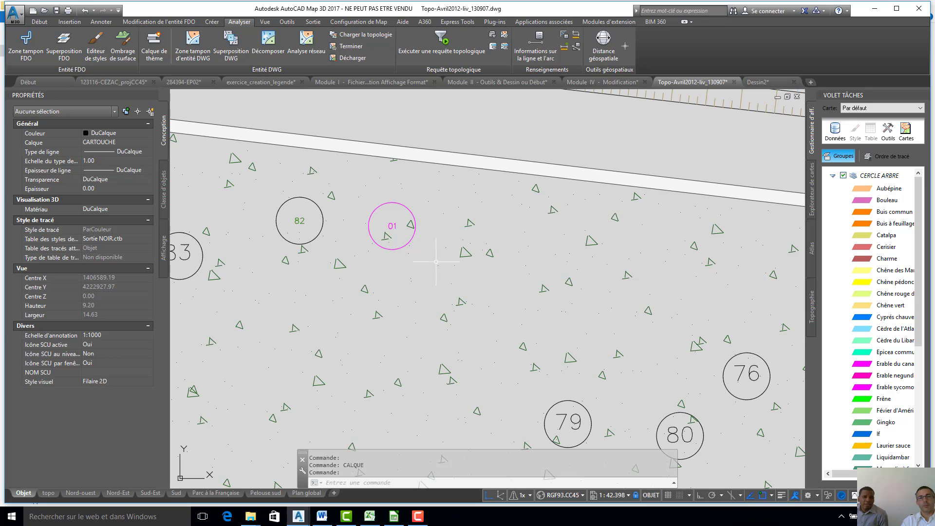
- Inspect the properties of the tree block numbered 82 and clear the selection
{"action": "left_click", "coordinate": [322, 214]}
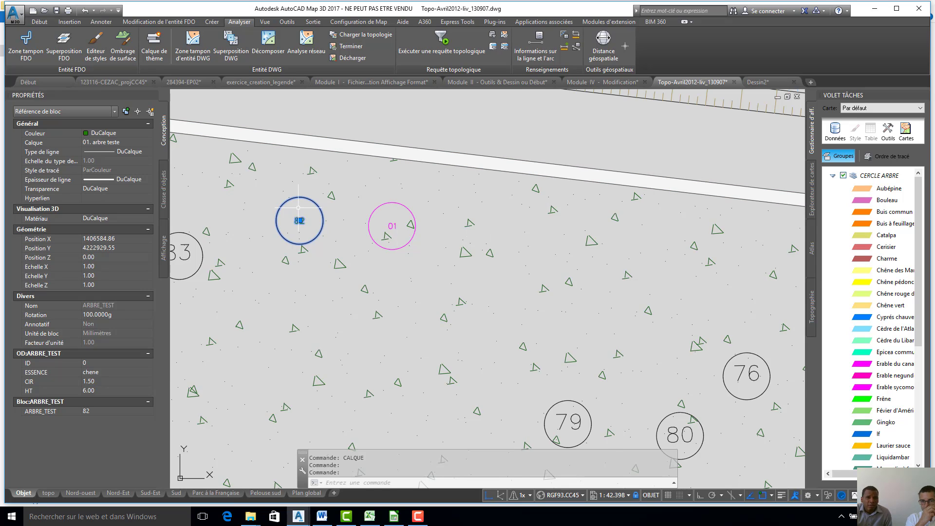
{"action": "scroll", "coordinate": [390, 229], "scroll_direction": "up", "scroll_amount": 8}
{"action": "scroll", "coordinate": [425, 198], "scroll_direction": "down", "scroll_amount": 6}
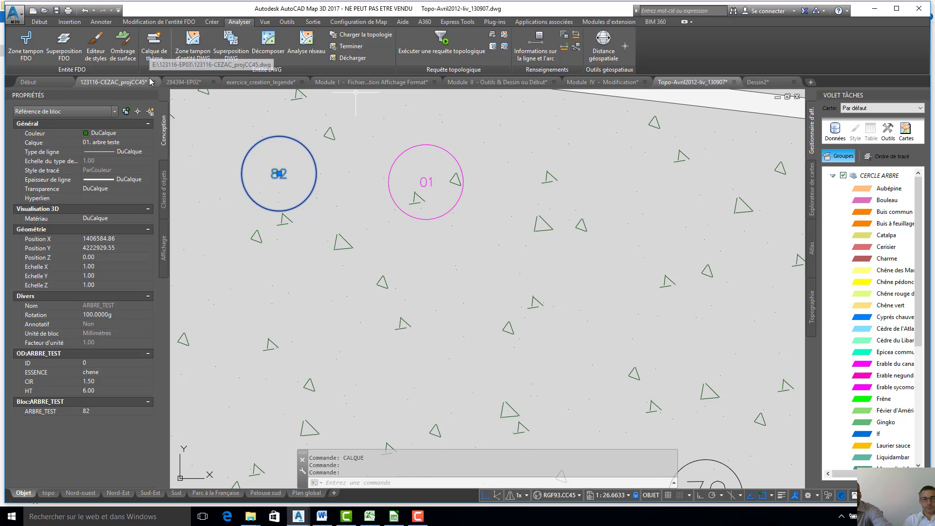
{"action": "key", "text": "Escape"}
{"action": "key", "text": "Escape"}
{"action": "key", "text": "Escape"}
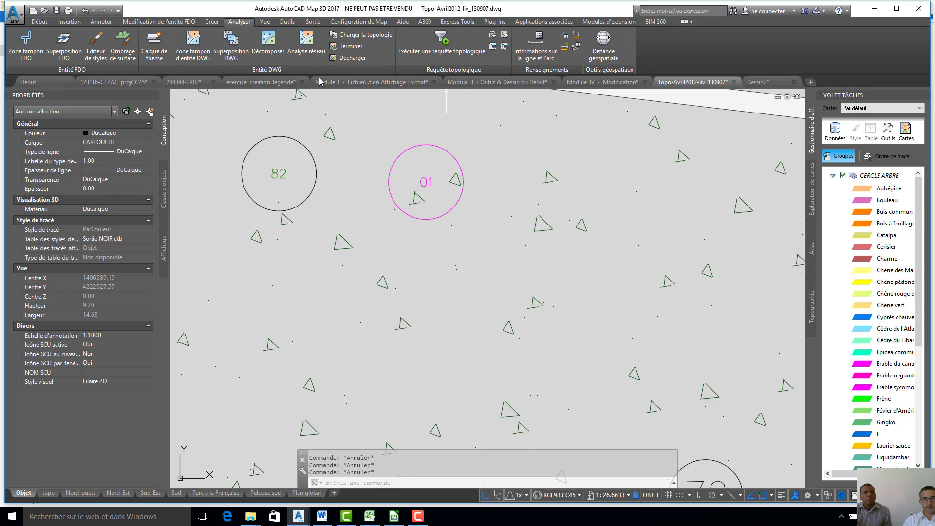
- Set the colour of the "02. souche" layer to index colour 40 and close the layer properties manager
{"action": "type", "text": "-CALQUE"}
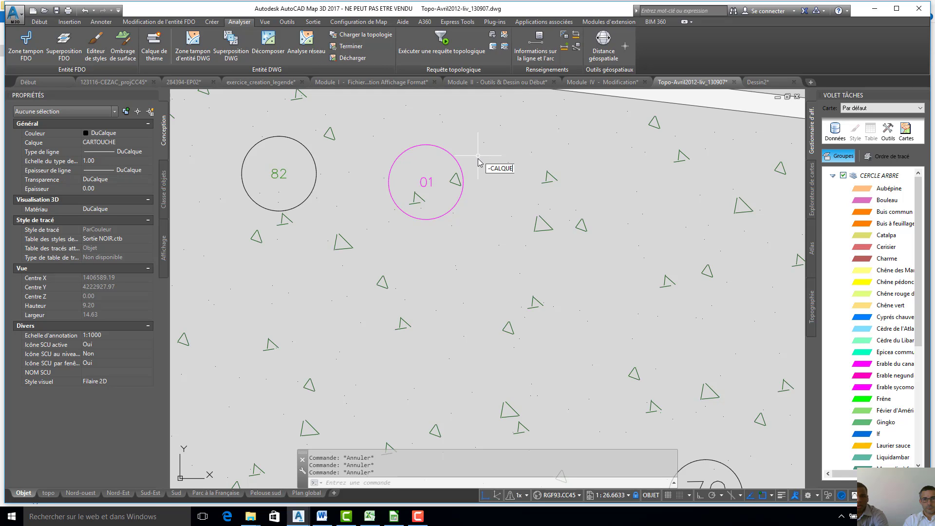
{"action": "key", "text": "Return"}
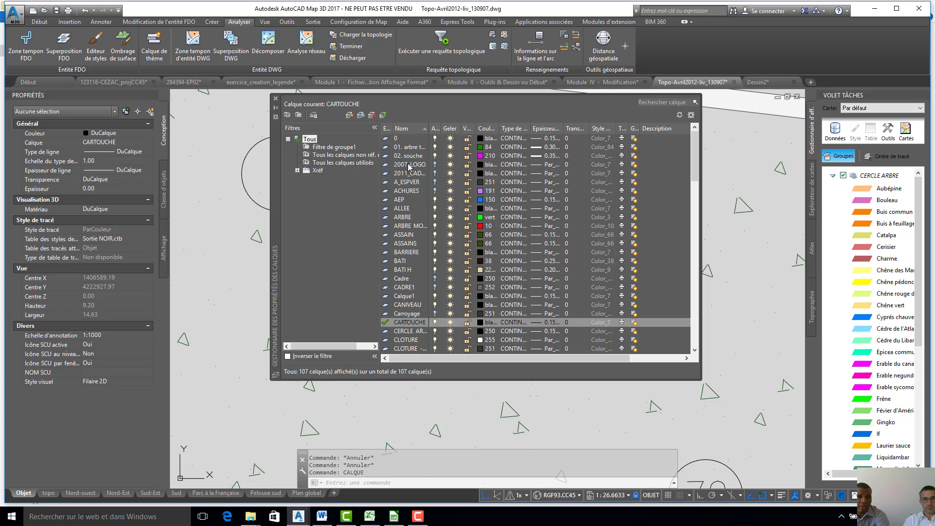
{"action": "left_click", "coordinate": [479, 157]}
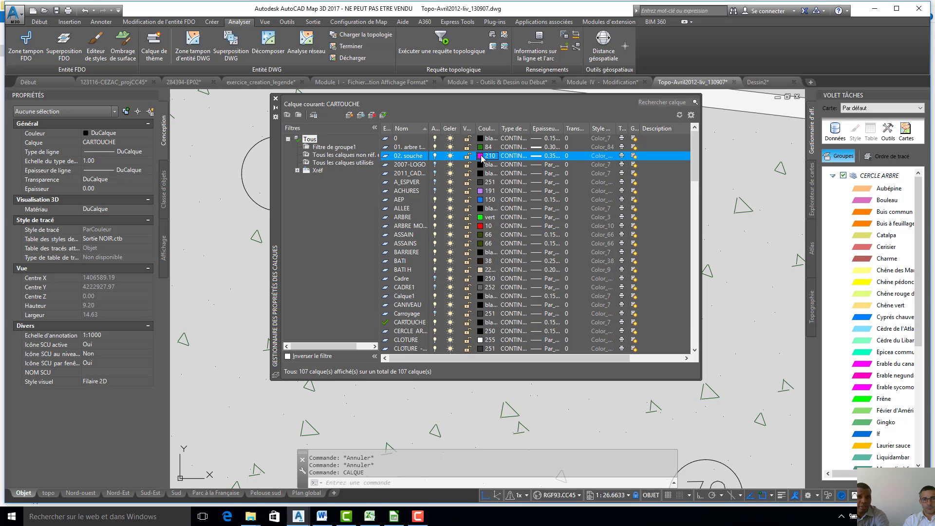
{"action": "left_click", "coordinate": [403, 226]}
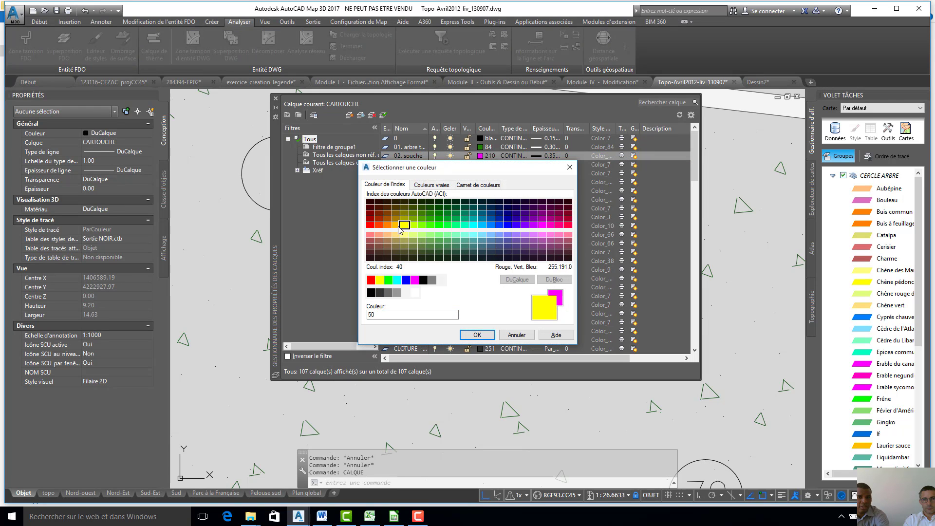
{"action": "left_click", "coordinate": [395, 225]}
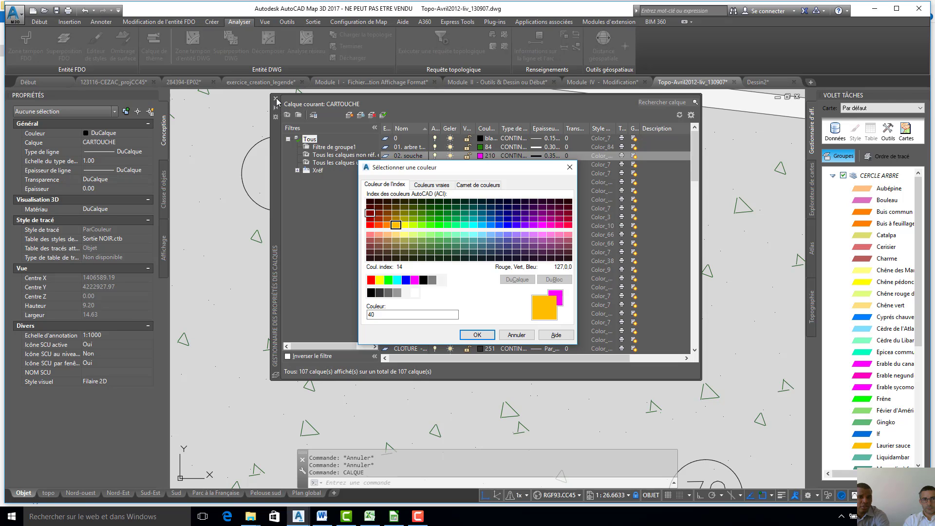
{"action": "key", "text": "Return"}
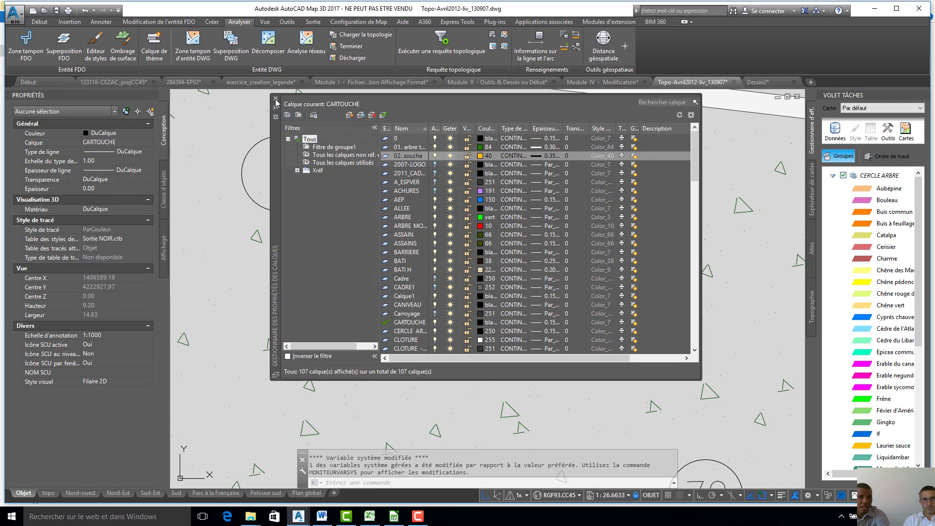
{"action": "left_click", "coordinate": [275, 99]}
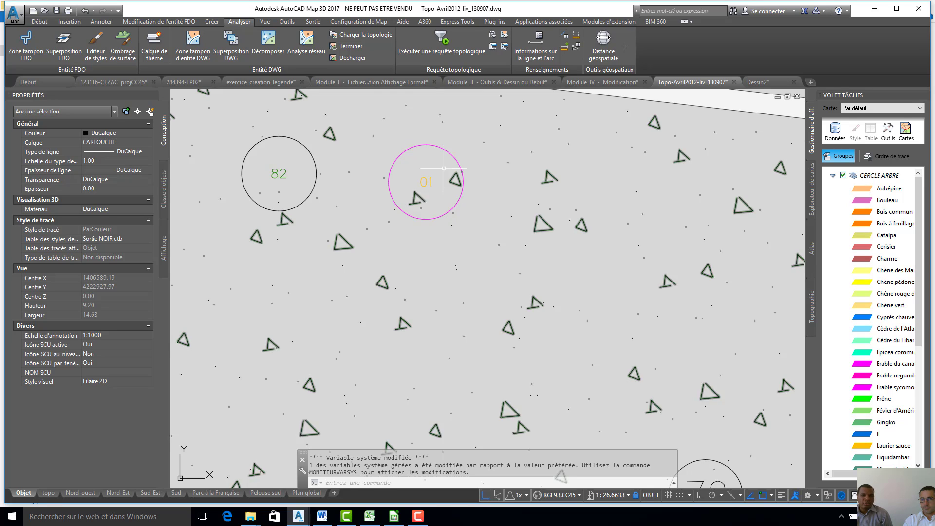
- Open the souche block numbered 01 in the block editor
{"action": "scroll", "coordinate": [420, 182], "scroll_direction": "up", "scroll_amount": 4}
{"action": "scroll", "coordinate": [429, 178], "scroll_direction": "down", "scroll_amount": 1}
{"action": "scroll", "coordinate": [424, 180], "scroll_direction": "up", "scroll_amount": 1}
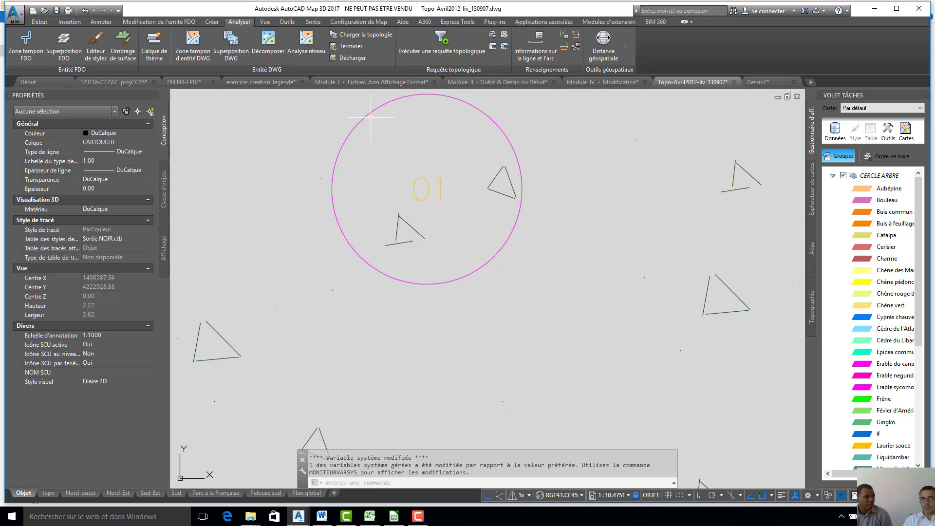
{"action": "middle_click_drag", "start_coordinate": [406, 151], "coordinate": [405, 179]}
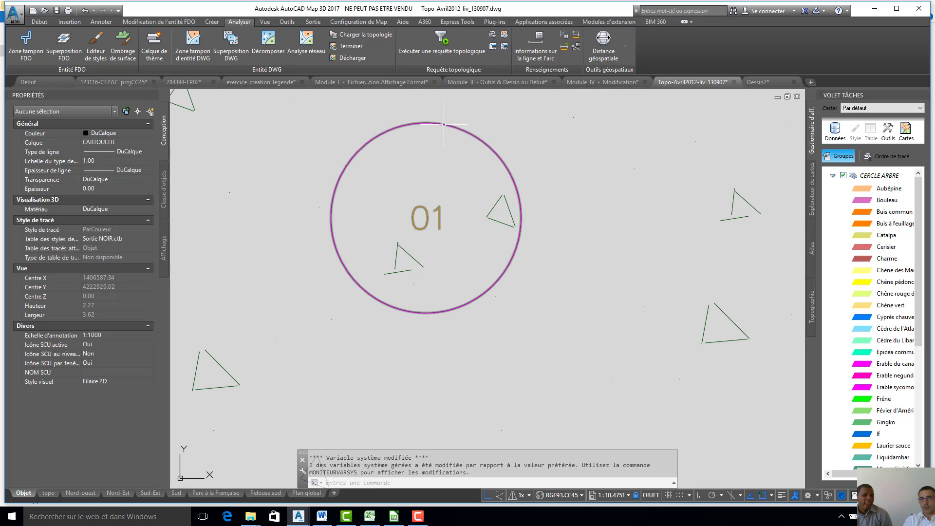
{"action": "mouse_move", "coordinate": [444, 124]}
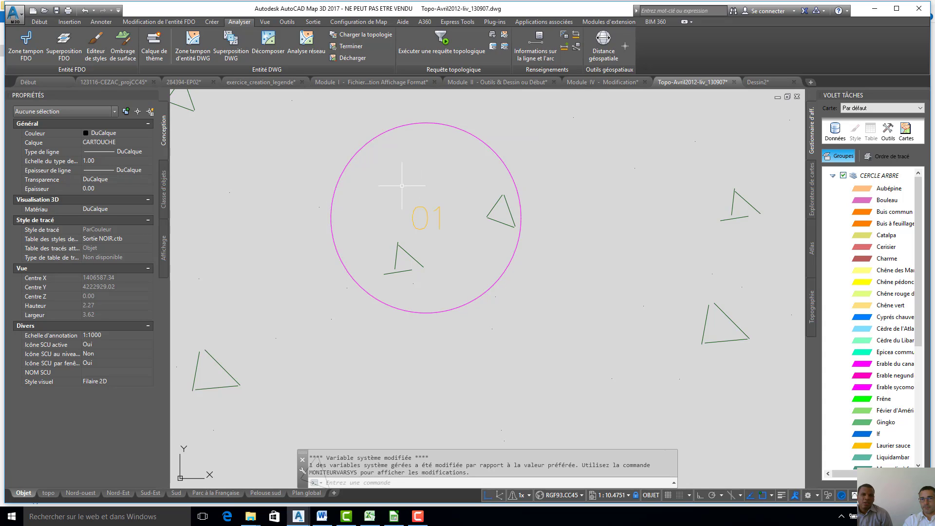
{"action": "left_click", "coordinate": [454, 127]}
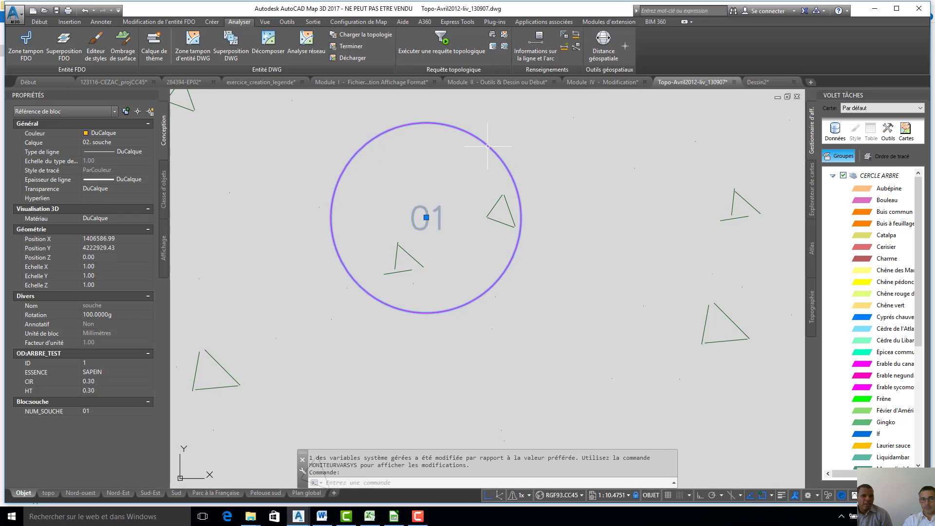
{"action": "right_click", "coordinate": [433, 125]}
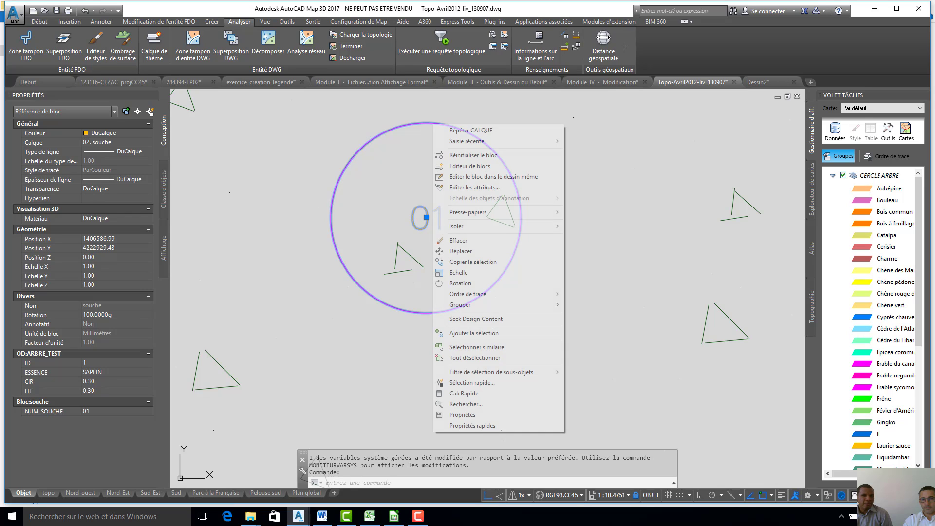
{"action": "left_click", "coordinate": [474, 168]}
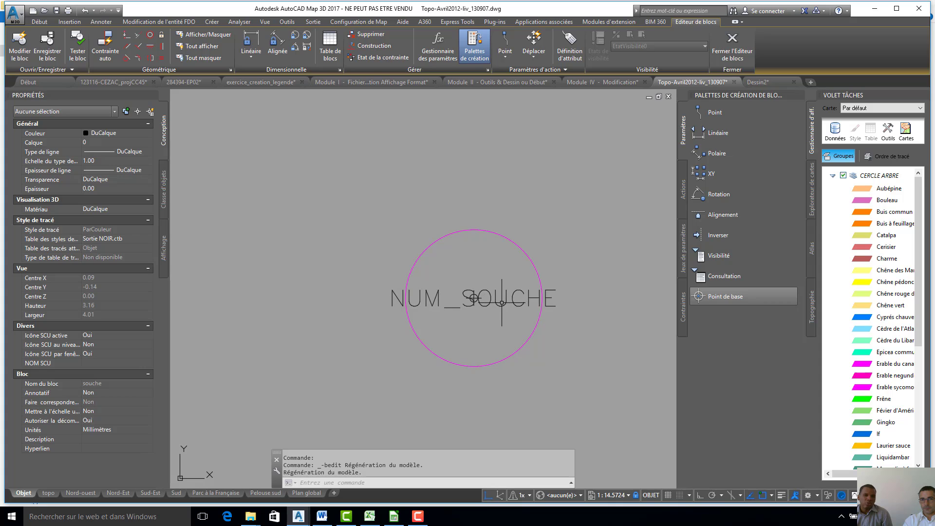
- Check the NUM_SOUCHE attribute's properties and delete the magenta circular polyline from the souche block definition
{"action": "left_click", "coordinate": [503, 305]}
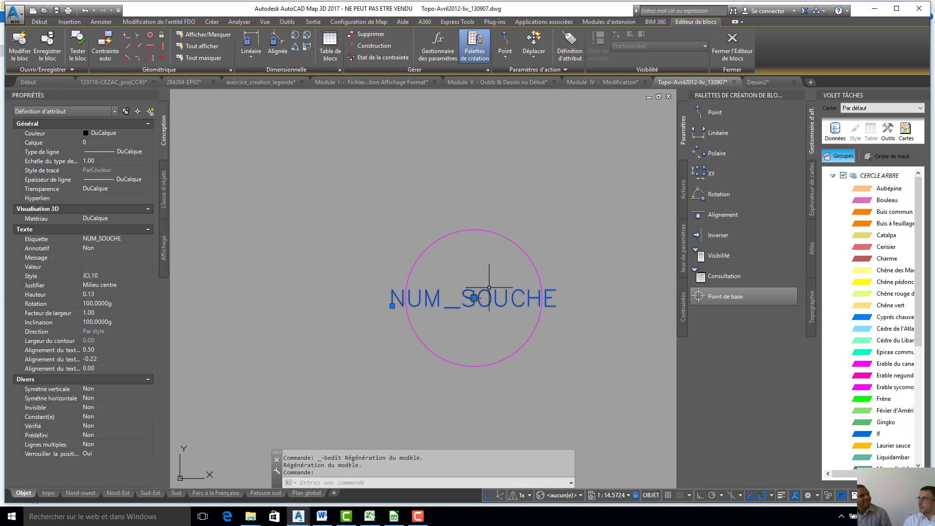
{"action": "key", "text": "Escape"}
{"action": "key", "text": "Escape"}
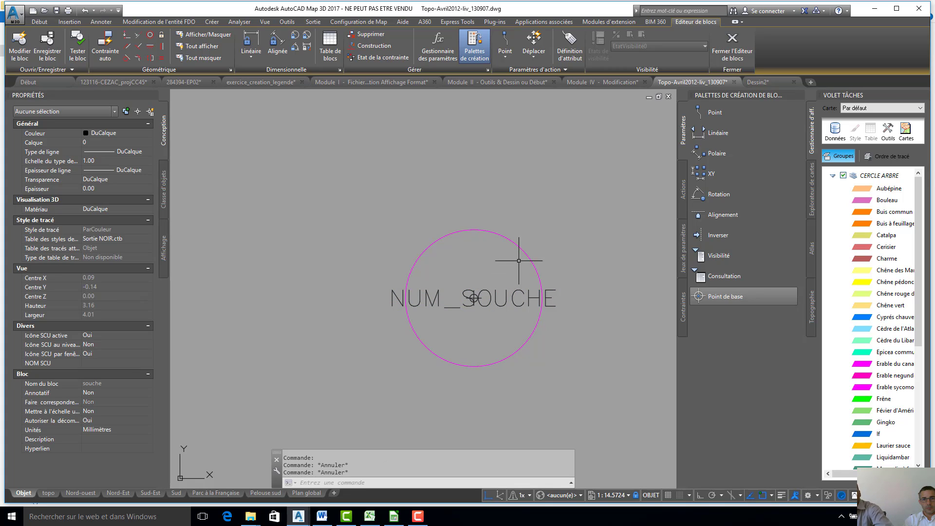
{"action": "left_click", "coordinate": [530, 259]}
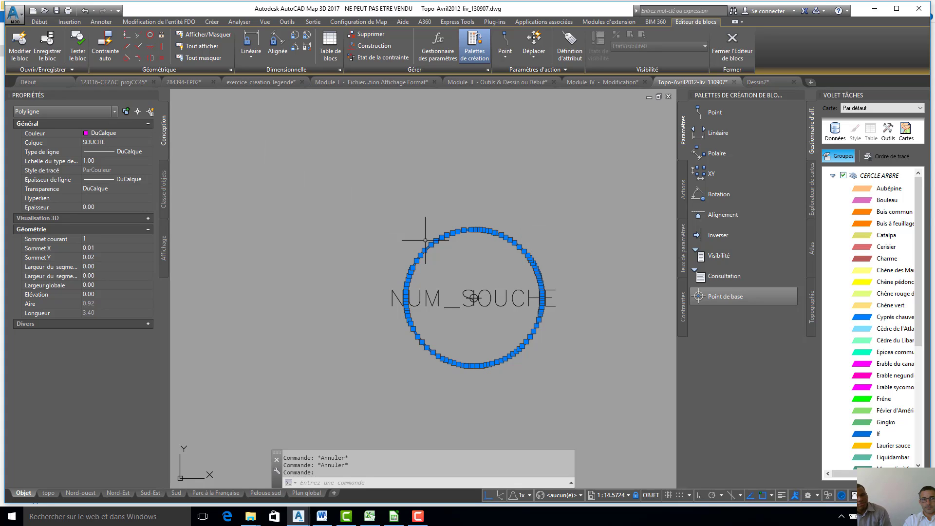
{"action": "key", "text": "Delete"}
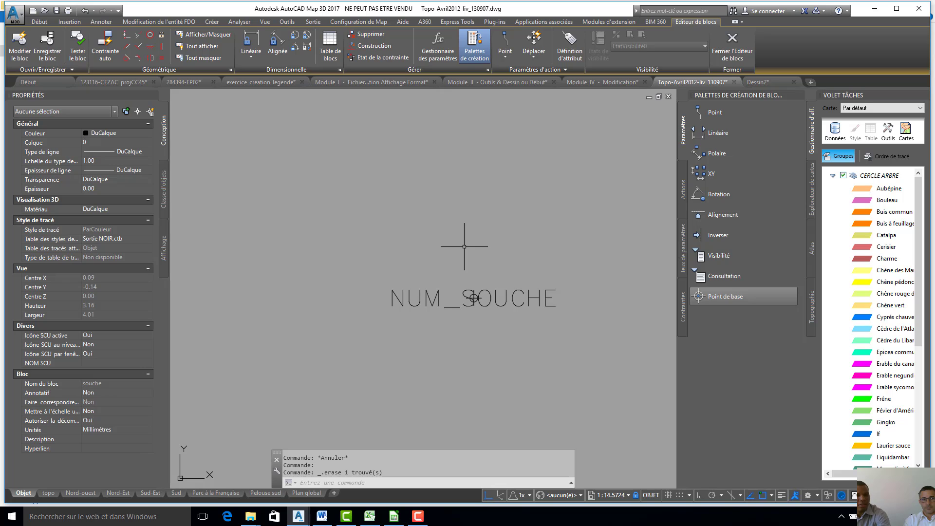
- Undo the deletion of the magenta circular polyline in the souche block and check which layer it is on
{"action": "key", "text": "ctrl+z"}
{"action": "left_click", "coordinate": [466, 213]}
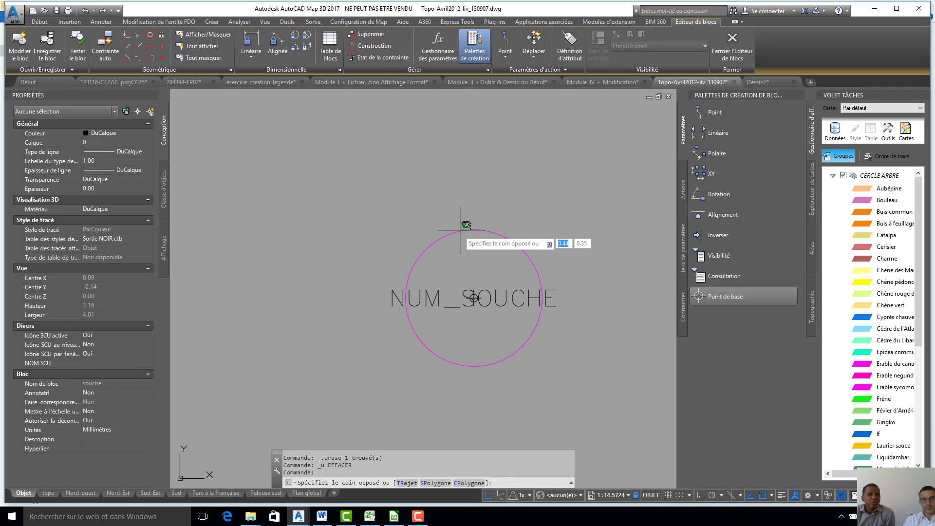
{"action": "left_click", "coordinate": [438, 224]}
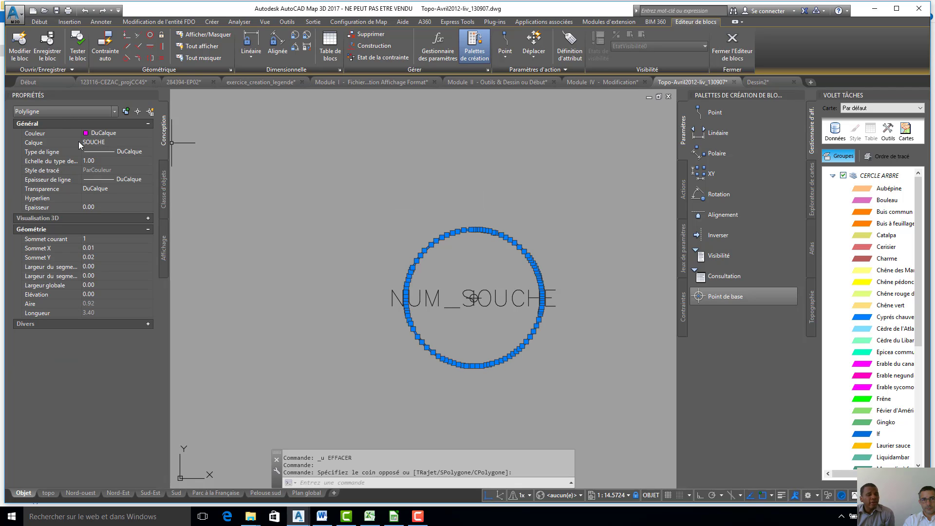
{"action": "key", "text": "Escape"}
{"action": "key", "text": "Escape"}
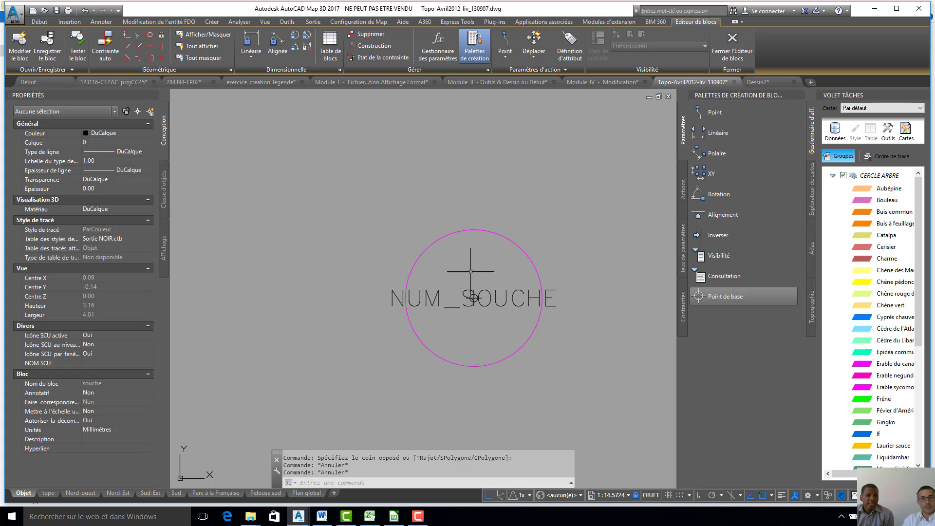
- Check the properties of the NUM_SOUCHE attribute definition and clear the selection
{"action": "left_click", "coordinate": [498, 304]}
{"action": "left_click", "coordinate": [498, 304]}
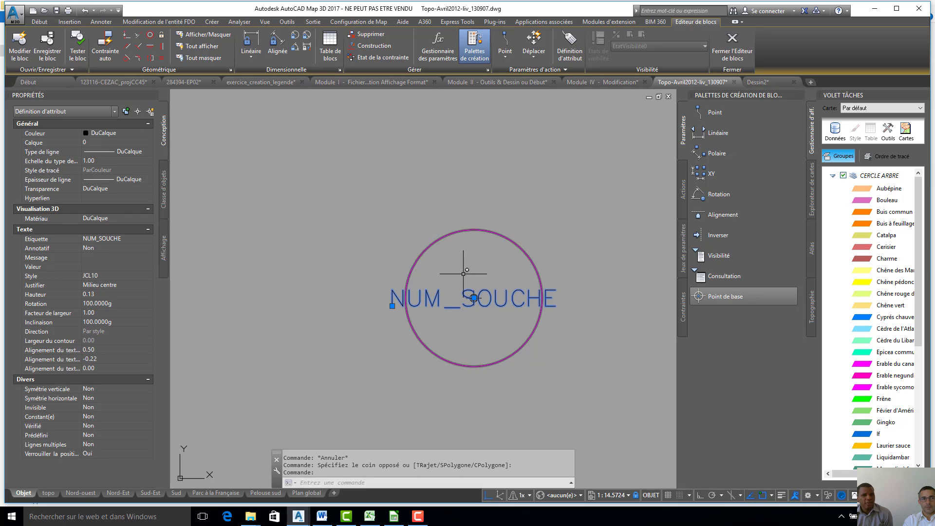
{"action": "key", "text": "Escape"}
{"action": "key", "text": "Escape"}
- Select the circular polyline and the NUM_SOUCHE attribute with a crossing window and put all selected objects on layer 0
{"action": "left_click", "coordinate": [522, 249]}
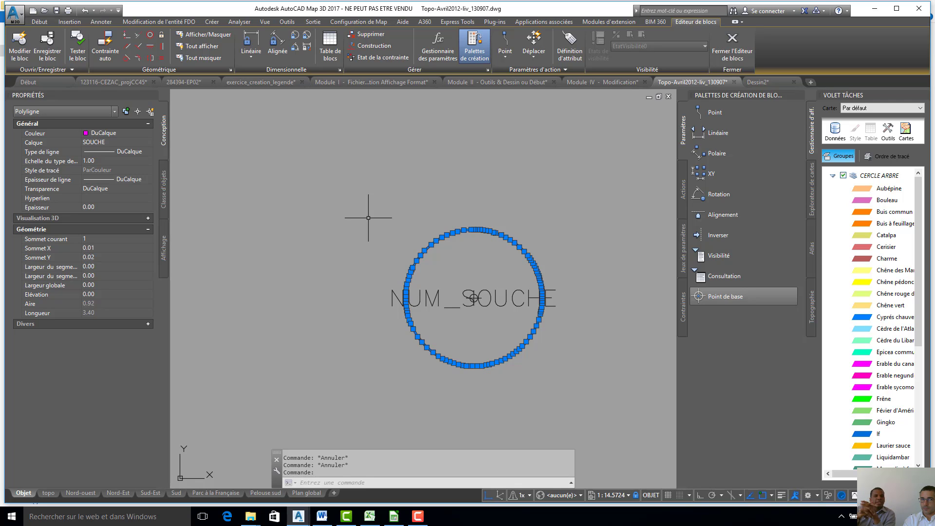
{"action": "left_click", "coordinate": [510, 196]}
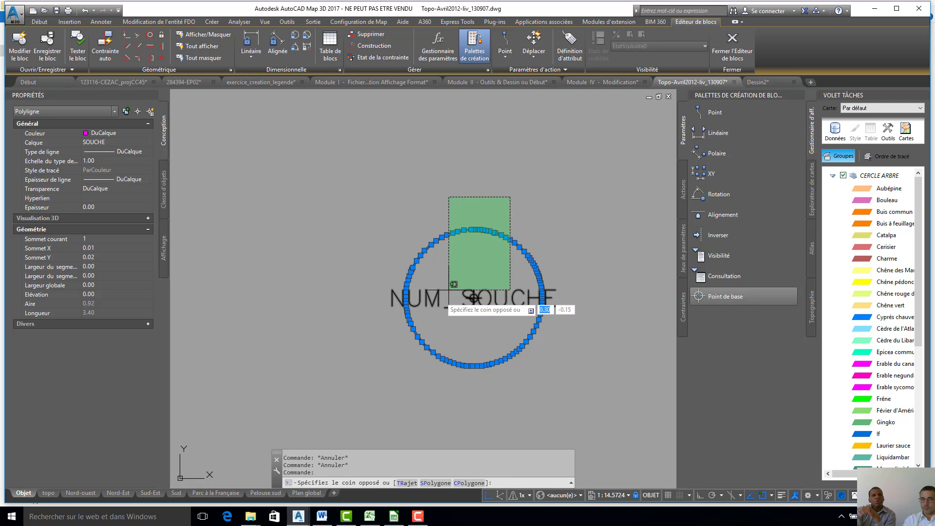
{"action": "left_click", "coordinate": [453, 285]}
{"action": "left_click", "coordinate": [119, 144]}
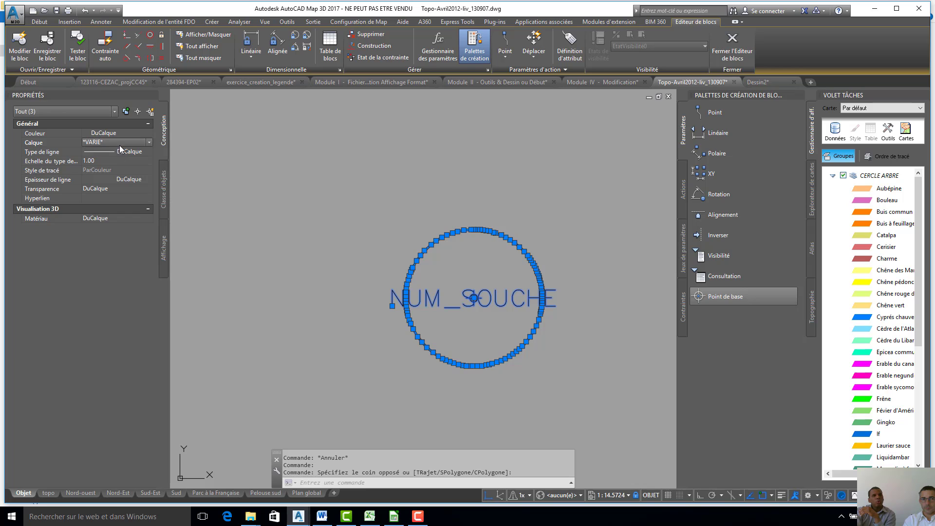
{"action": "left_click", "coordinate": [150, 144]}
{"action": "scroll", "coordinate": [128, 171], "scroll_direction": "up", "scroll_amount": 5}
{"action": "scroll", "coordinate": [129, 168], "scroll_direction": "up", "scroll_amount": 15}
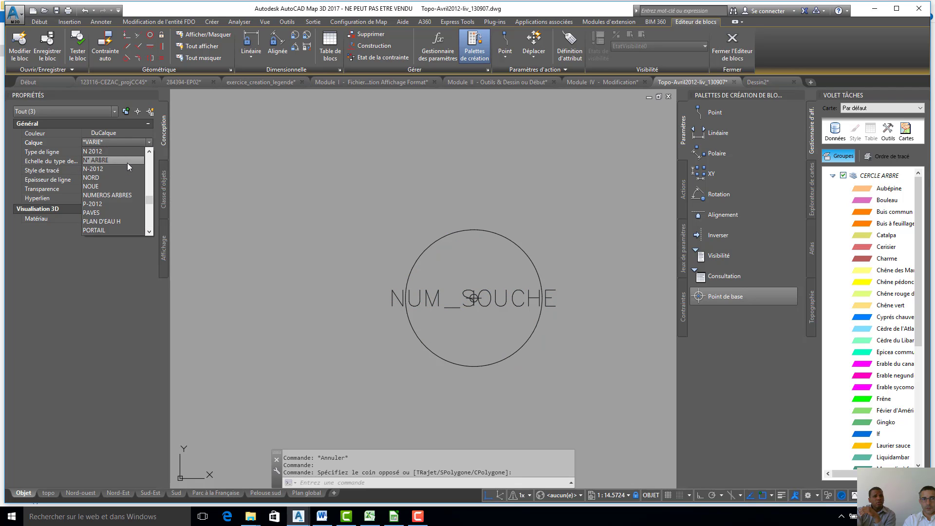
{"action": "scroll", "coordinate": [125, 159], "scroll_direction": "up", "scroll_amount": 2}
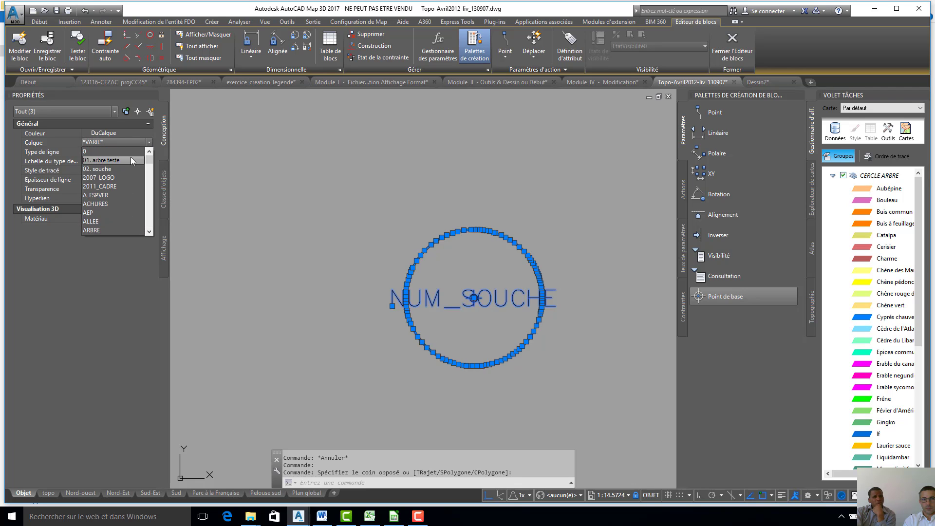
{"action": "left_click", "coordinate": [123, 150]}
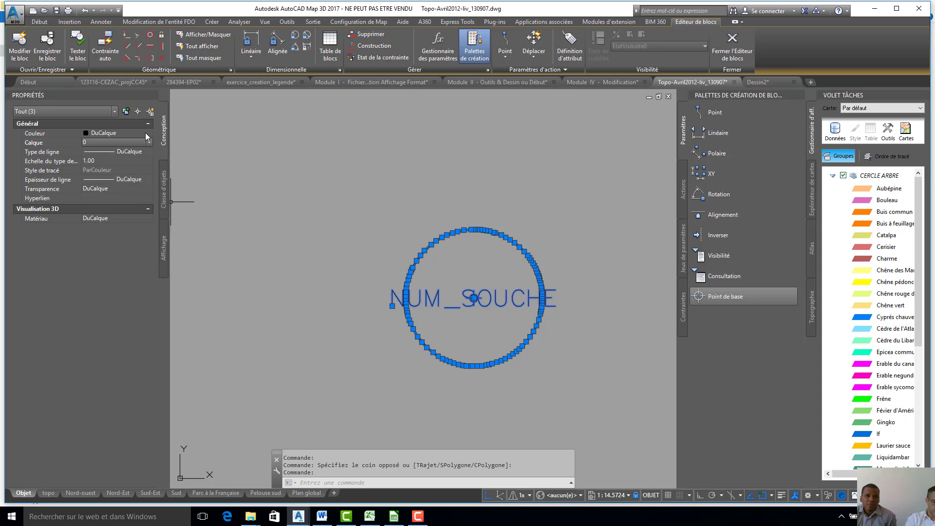
- Keep the colour of the souche block's objects on DuCalque and close the block editor, saving the changes
{"action": "left_click", "coordinate": [146, 133]}
{"action": "left_click", "coordinate": [148, 133]}
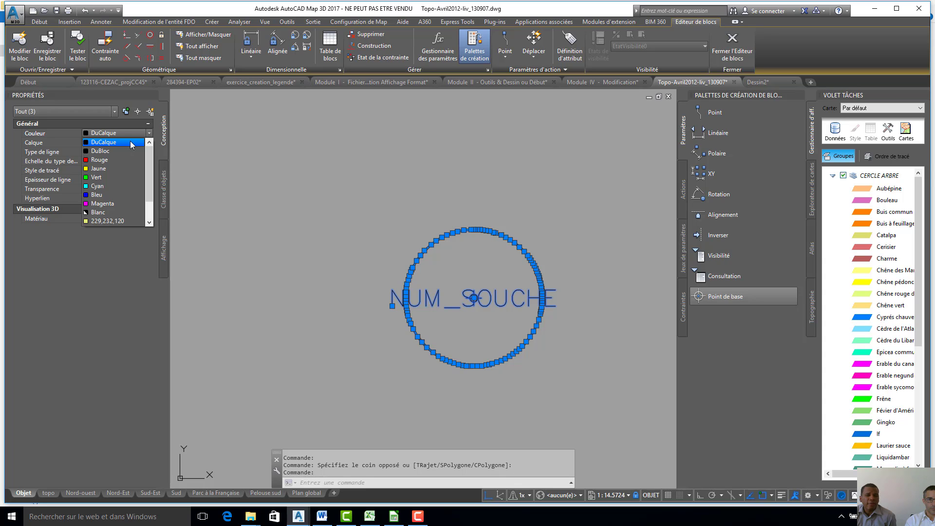
{"action": "left_click", "coordinate": [304, 171]}
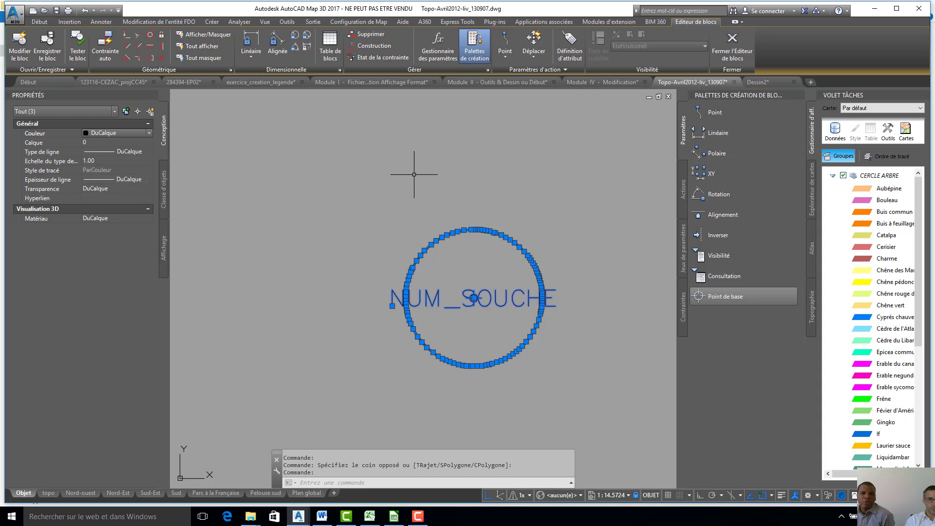
{"action": "key", "text": "Escape"}
{"action": "key", "text": "Escape"}
{"action": "key", "text": "Escape"}
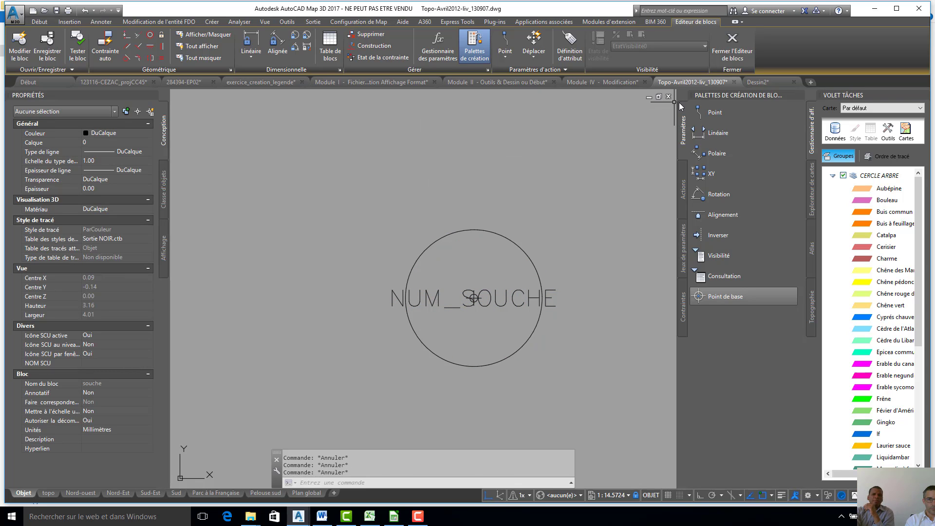
{"action": "left_click", "coordinate": [731, 60]}
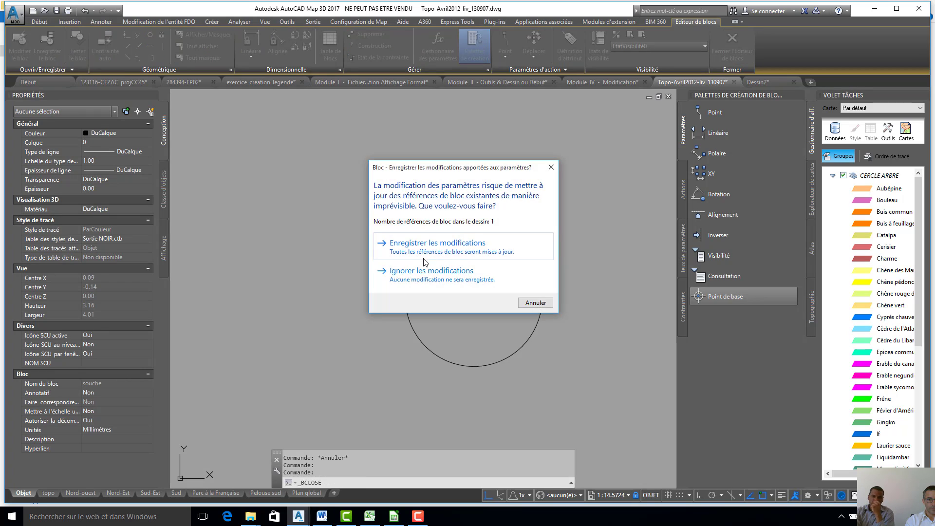
{"action": "left_click", "coordinate": [454, 239]}
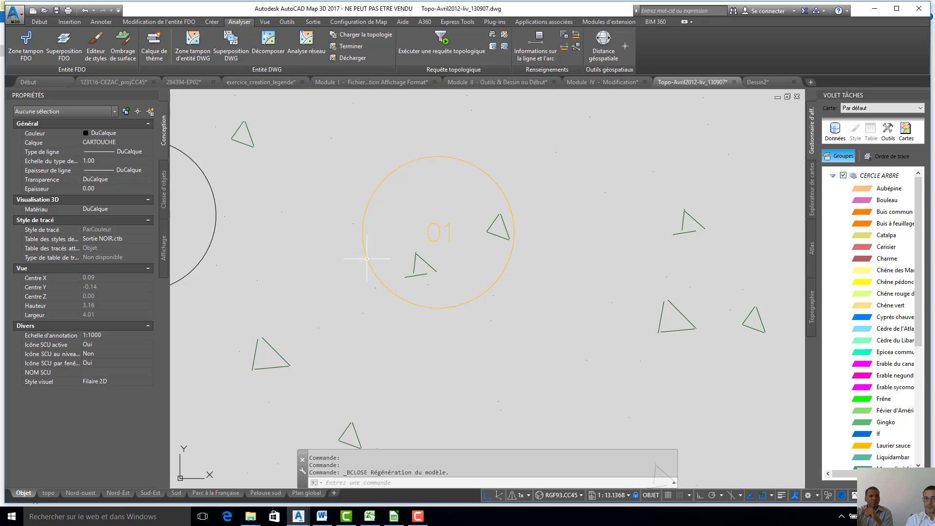
- Open the tree block numbered 82 in the block editor
{"action": "middle_click_drag", "start_coordinate": [358, 250], "coordinate": [491, 233]}
{"action": "middle_click_drag", "start_coordinate": [419, 234], "coordinate": [512, 262]}
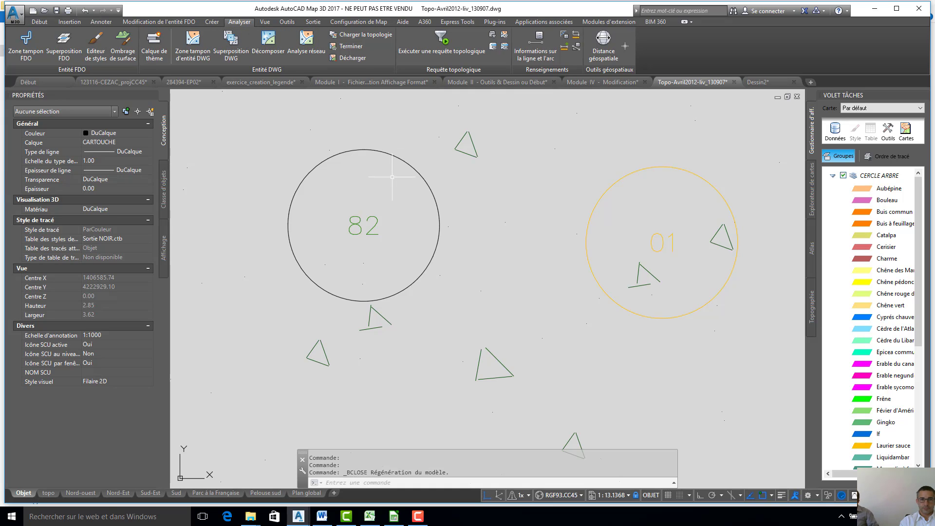
{"action": "left_click", "coordinate": [400, 160]}
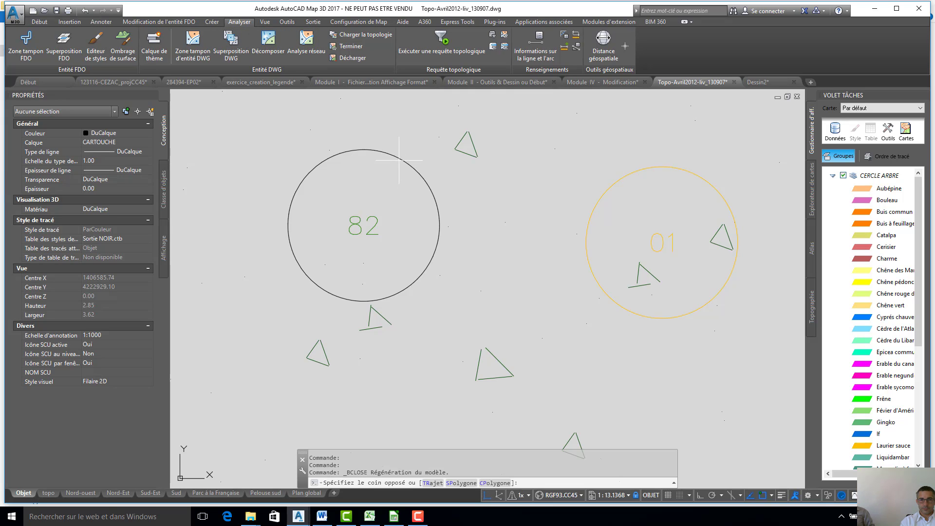
{"action": "left_click", "coordinate": [375, 148]}
{"action": "right_click", "coordinate": [376, 150]}
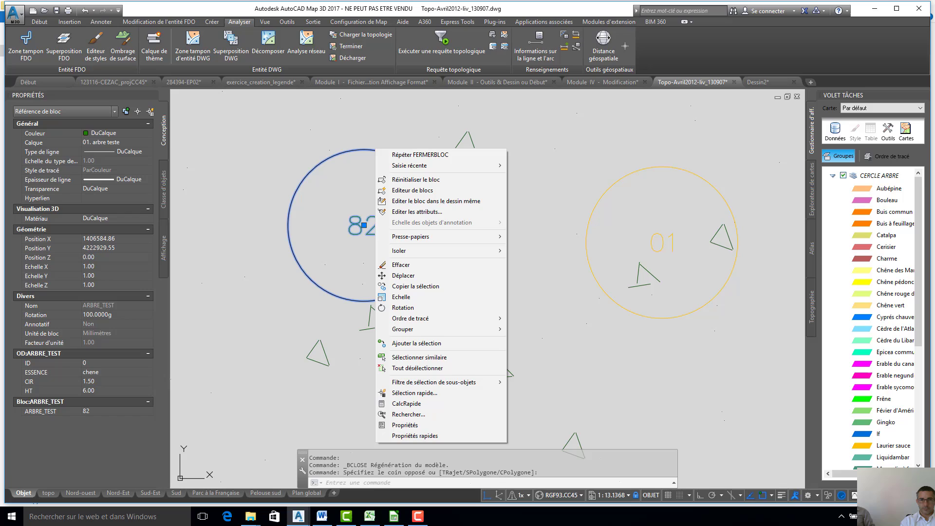
{"action": "left_click", "coordinate": [421, 191]}
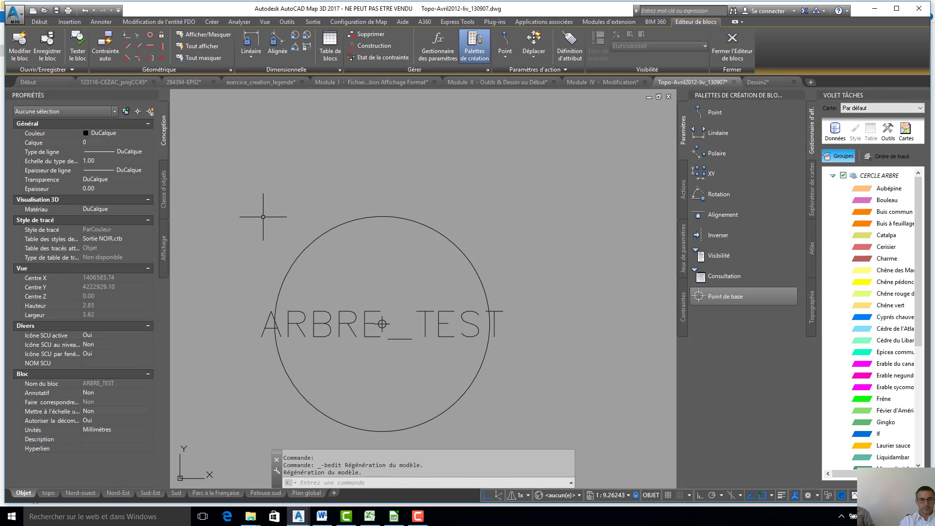
- Put the circular polyline of the ARBRE_TEST block definition on layer 0
{"action": "left_click", "coordinate": [342, 322]}
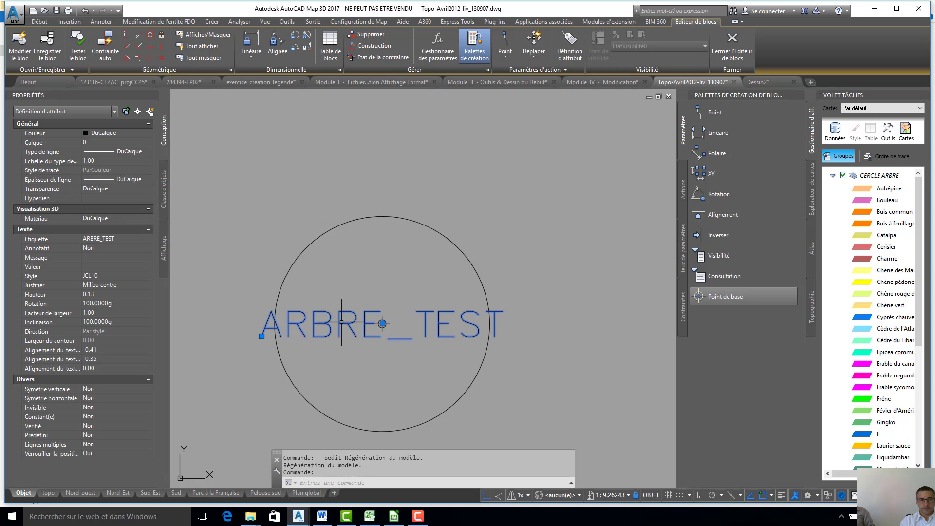
{"action": "left_click", "coordinate": [313, 229]}
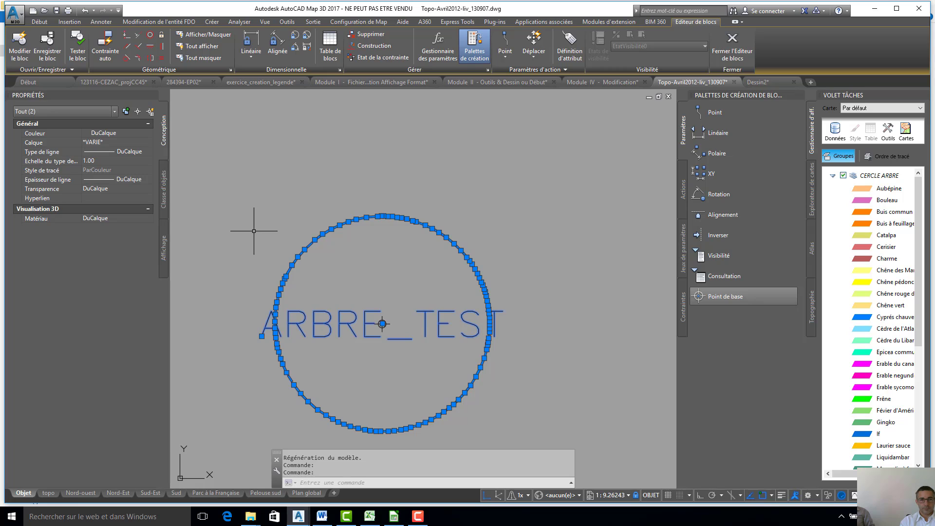
{"action": "key", "text": "Escape"}
{"action": "left_click", "coordinate": [310, 244]}
{"action": "mouse_move", "coordinate": [309, 244]}
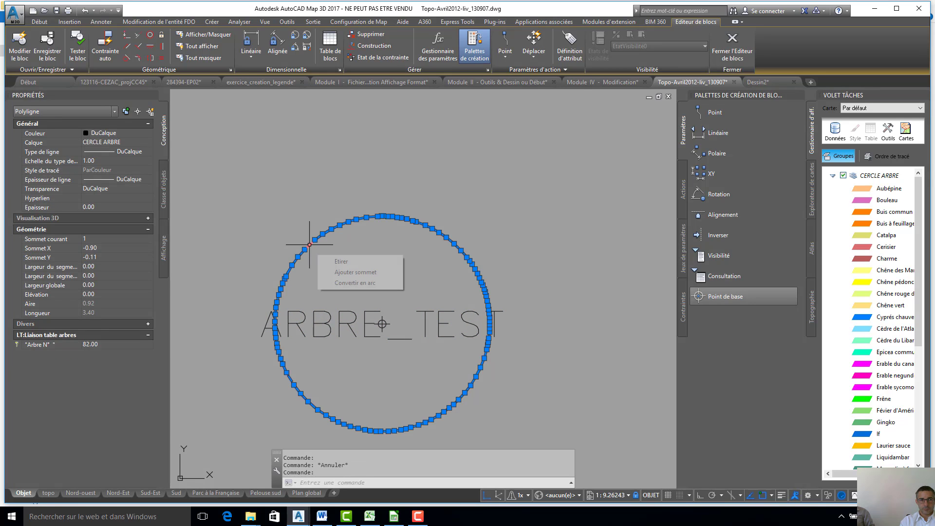
{"action": "left_click", "coordinate": [148, 143]}
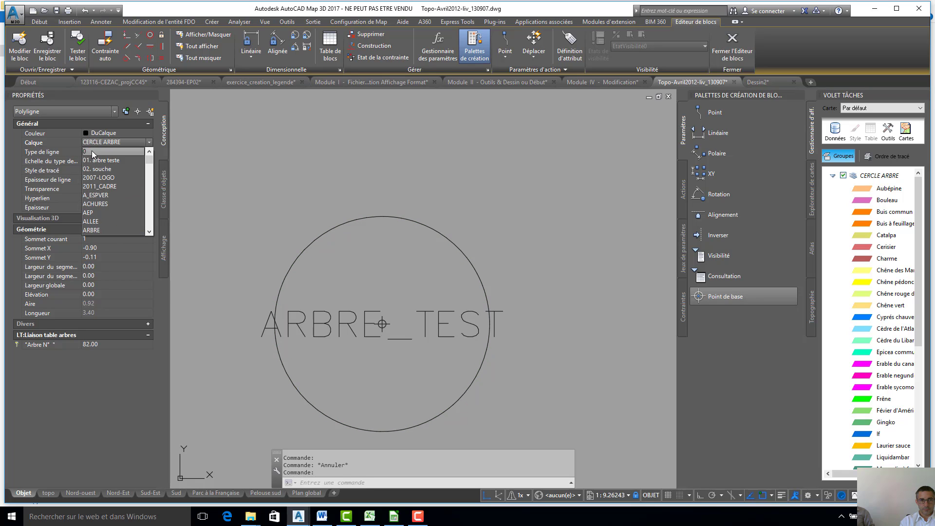
{"action": "left_click", "coordinate": [92, 152]}
- Save the changes to the ARBRE_TEST block and return to the drawing without opening another block definition
{"action": "left_click", "coordinate": [20, 47]}
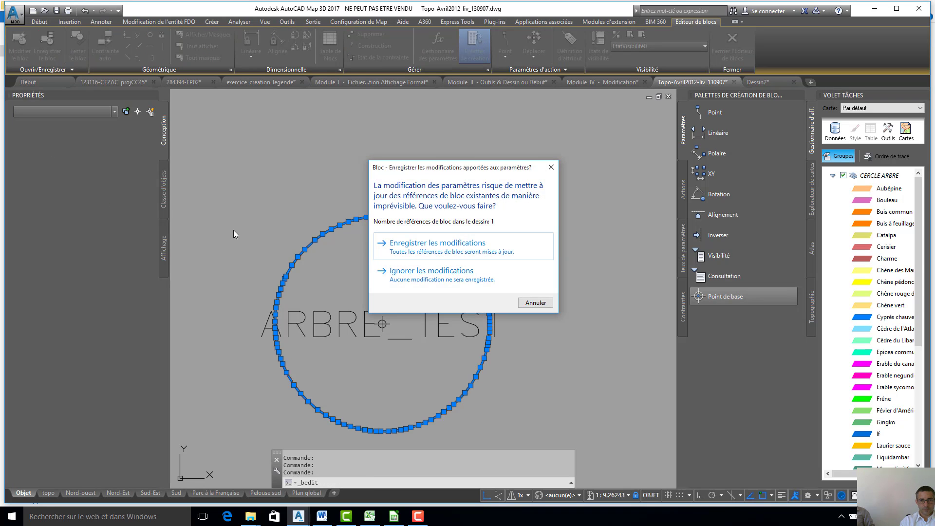
{"action": "left_click", "coordinate": [412, 244]}
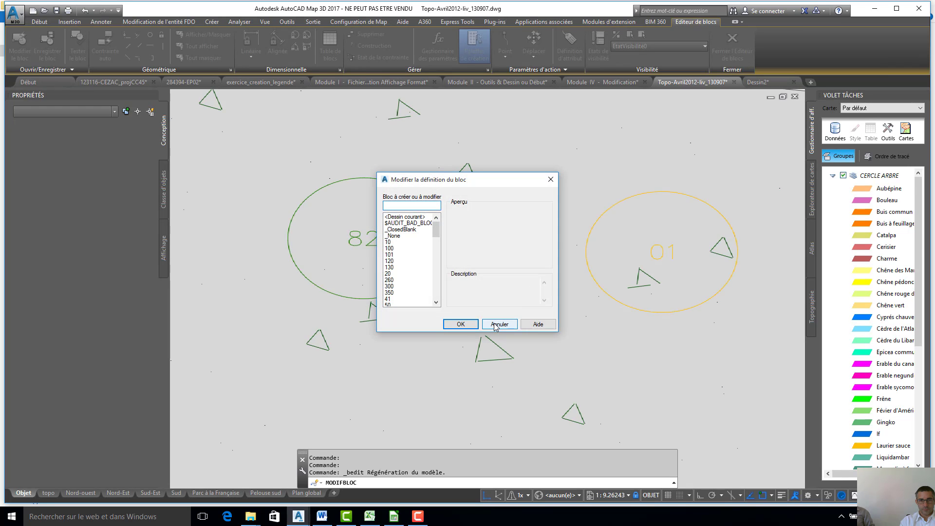
{"action": "left_click", "coordinate": [495, 326]}
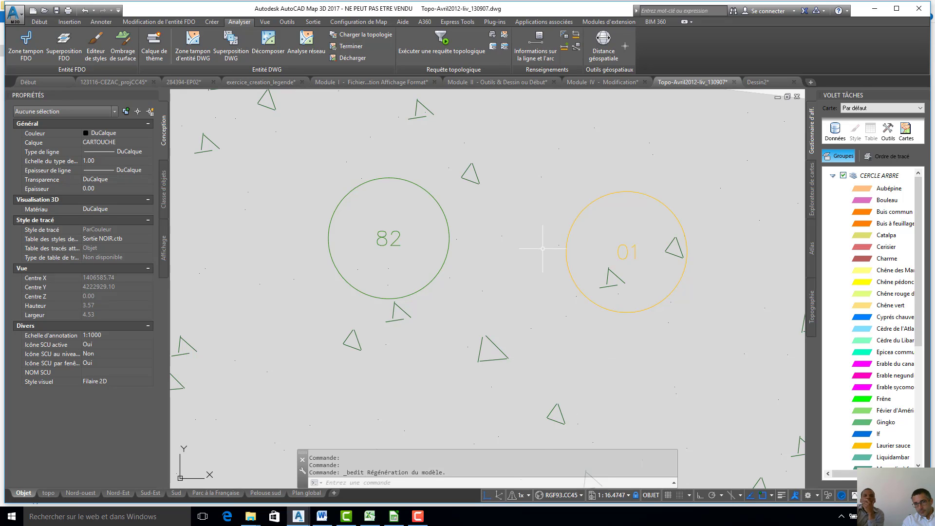
{"action": "middle_click_drag", "start_coordinate": [544, 246], "coordinate": [526, 268]}
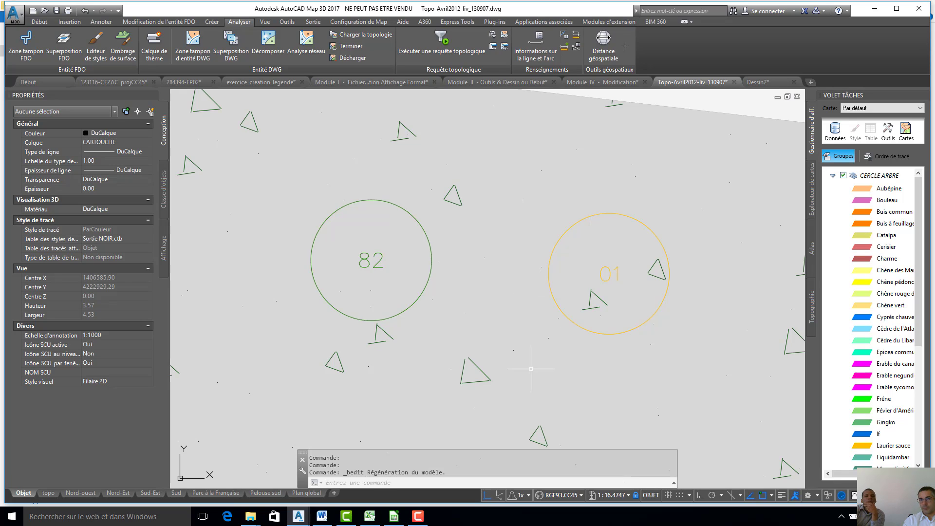
{"action": "left_click", "coordinate": [418, 517]}
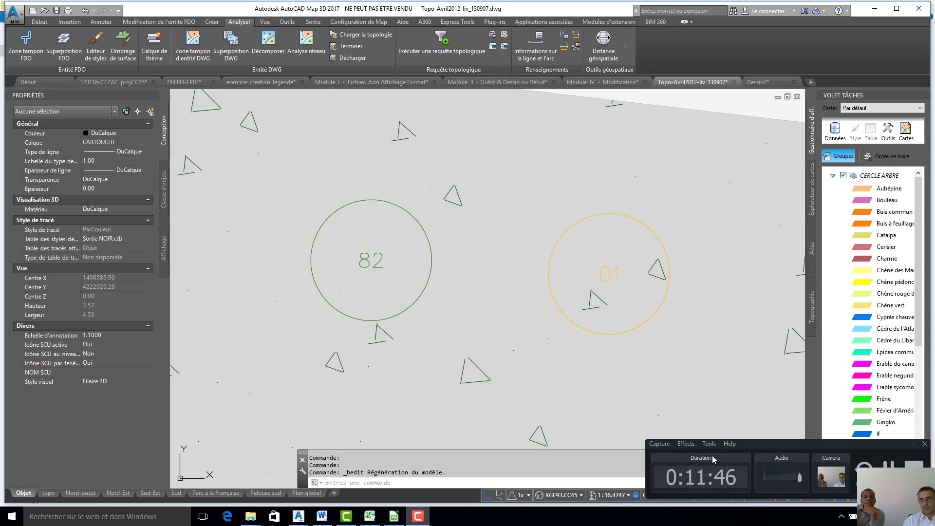